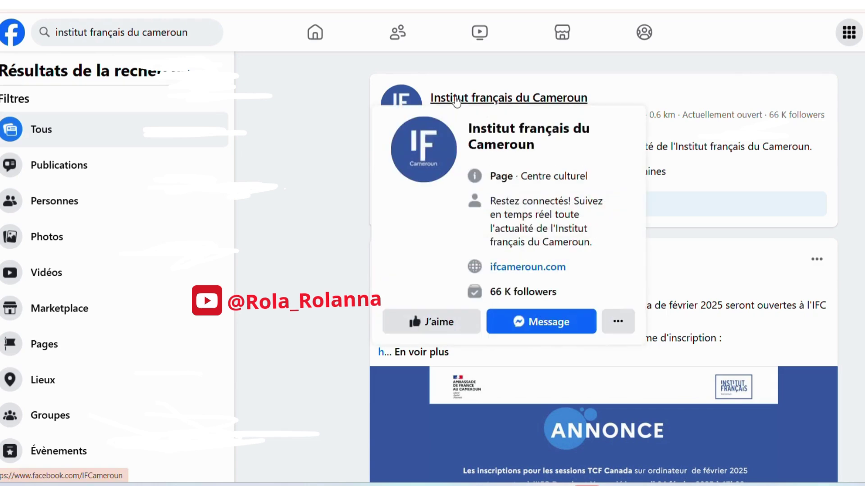
- Search Facebook for 'institut francais du Cameroun' and open the institute's page from the results
left_click(187, 38)
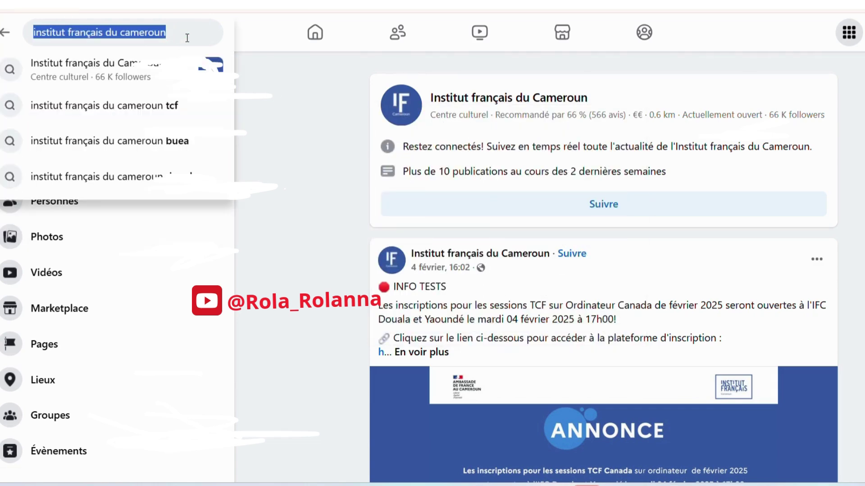
key("BackSpace")
type("insi")
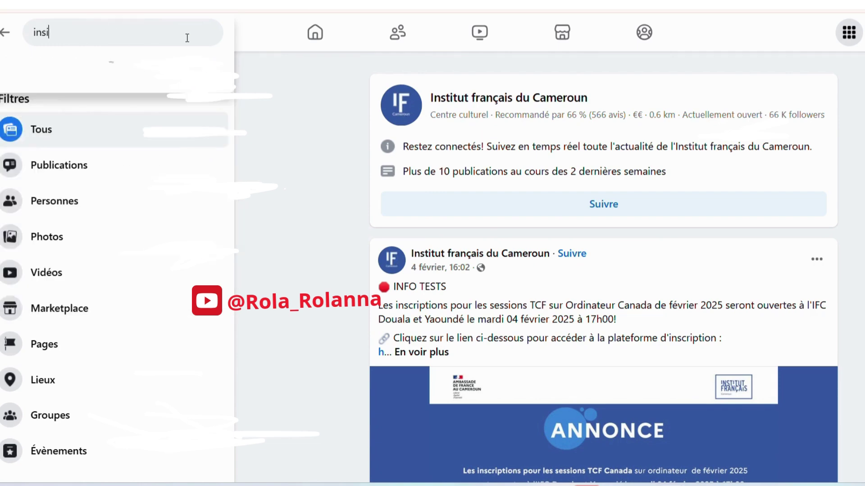
key("BackSpace")
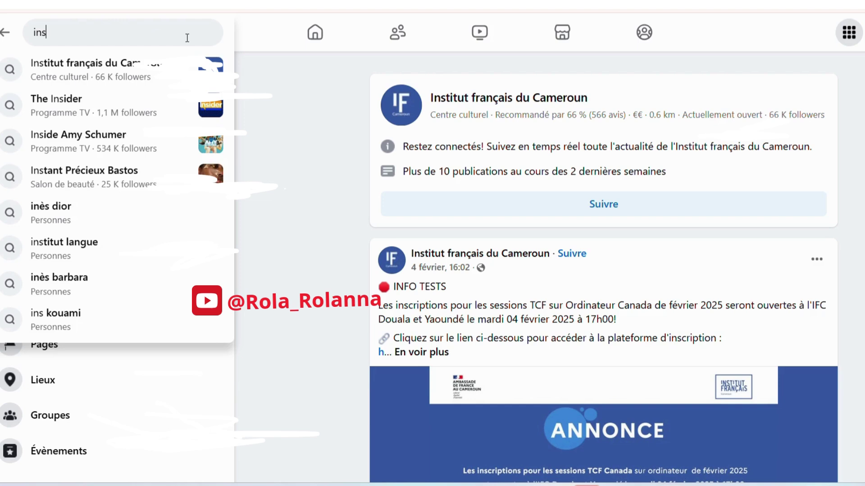
type("titut ")
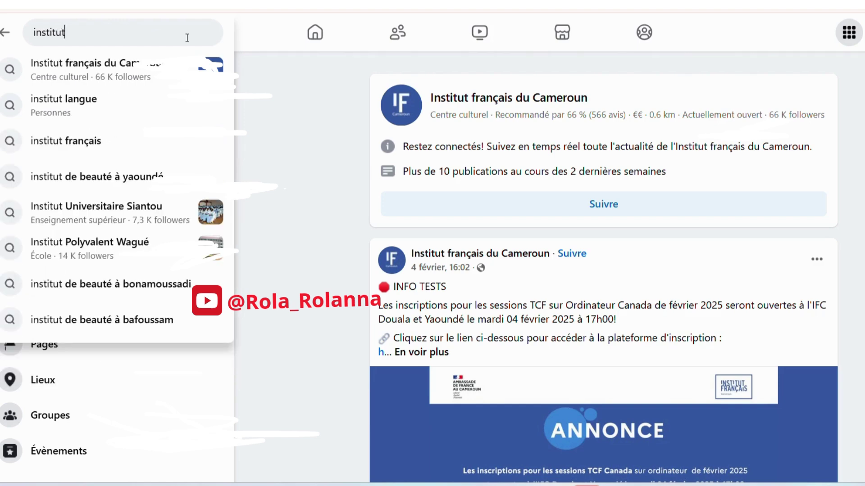
type("francais du")
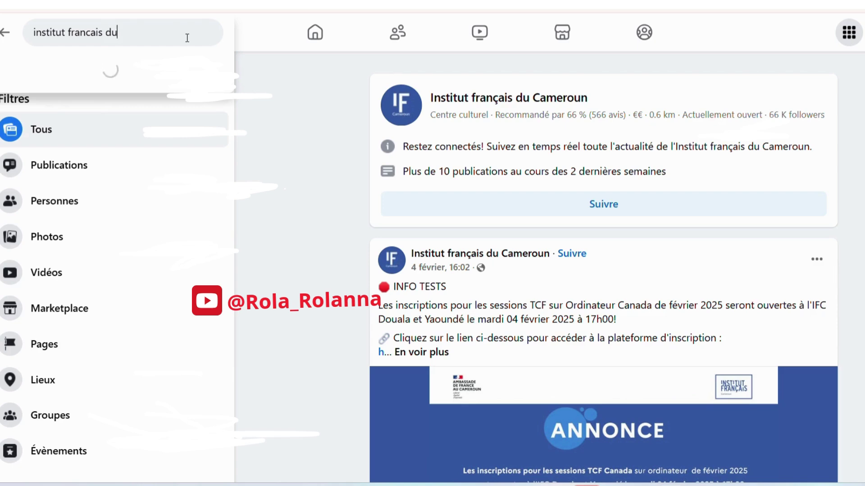
type(" Cameroun")
key("Return")
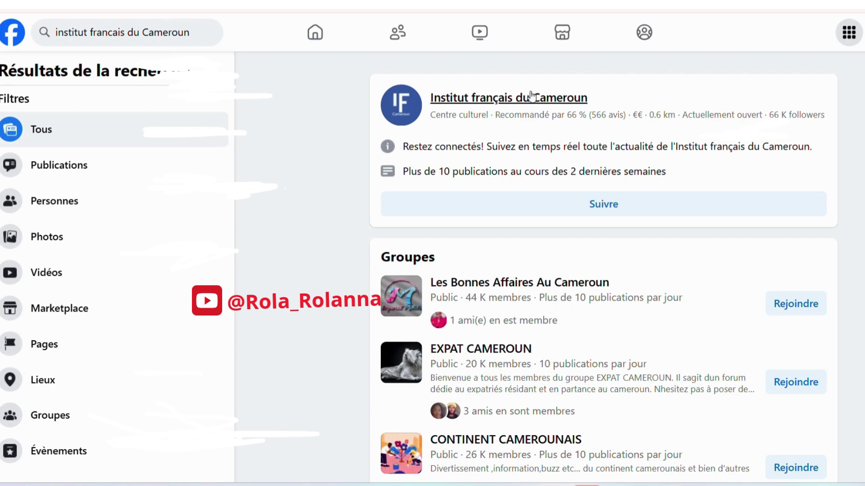
mouse_move(526, 97)
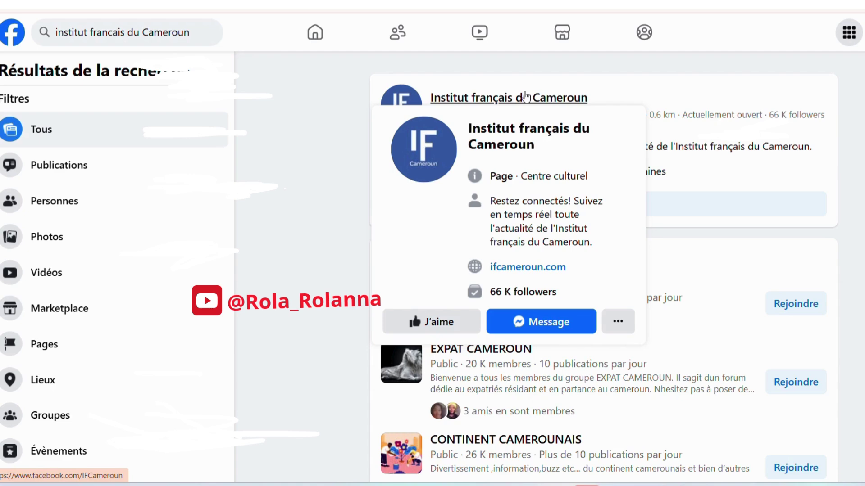
left_click(526, 97)
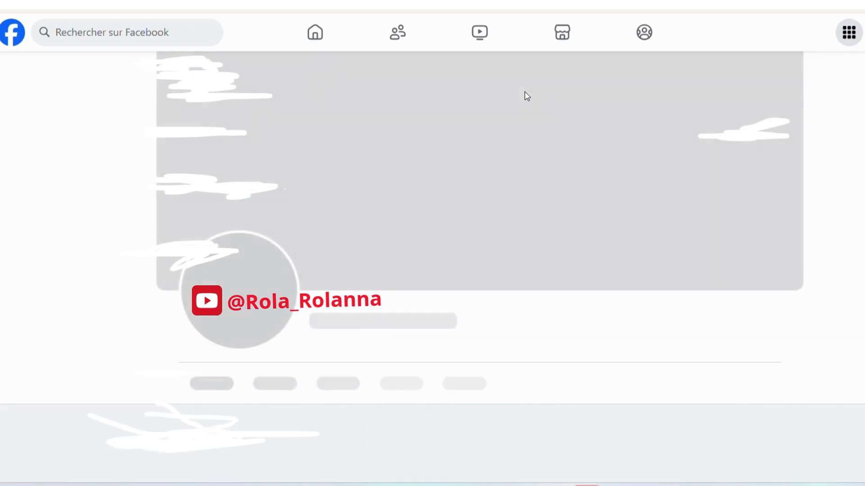
- Scroll the institute's feed down to the INFO TESTS post announcing TCF Canada registrations
scroll(507, 139, "down", 5)
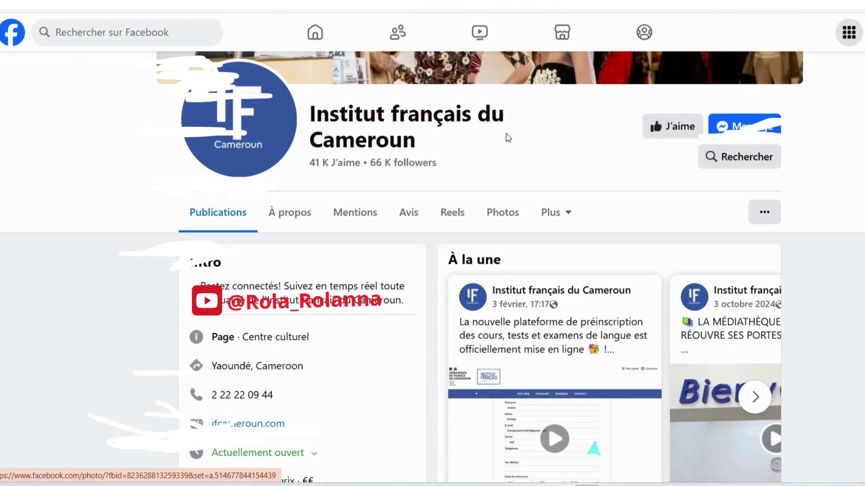
scroll(508, 137, "down", 3)
scroll(508, 137, "down", 5)
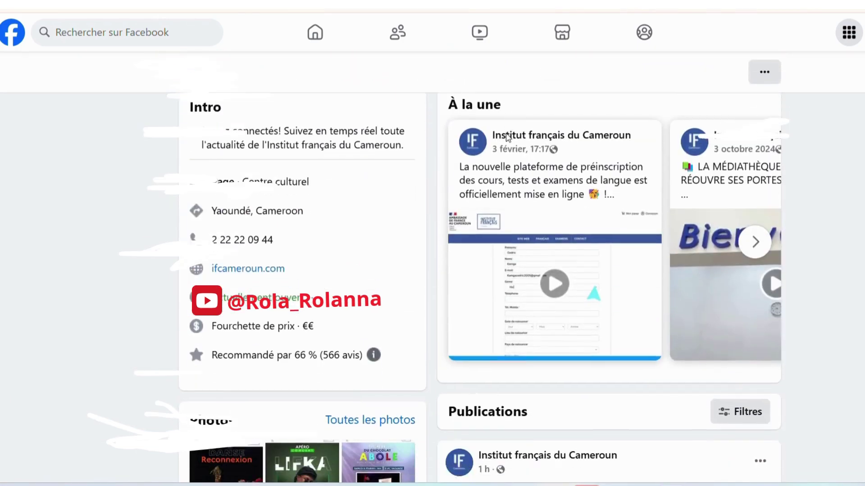
scroll(507, 138, "down", 10)
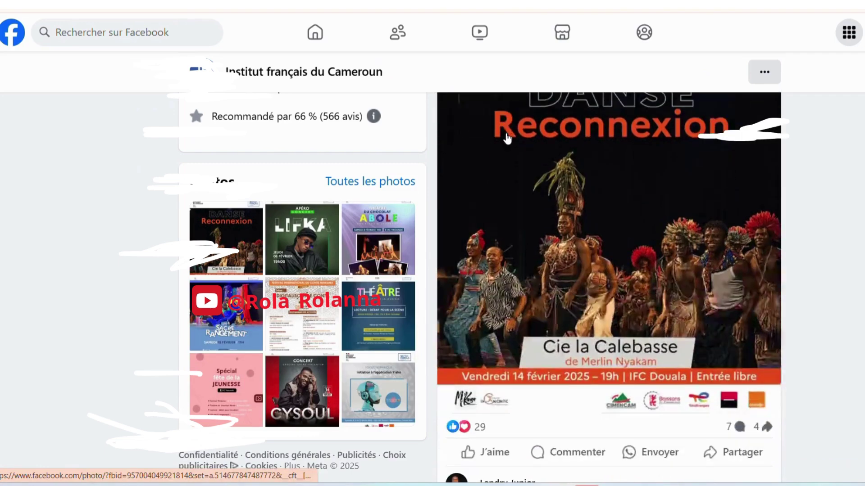
scroll(506, 138, "down", 10)
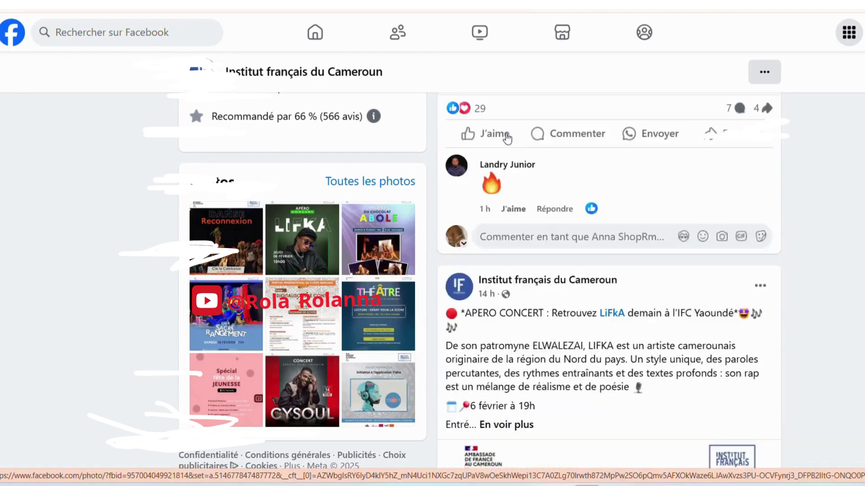
scroll(507, 137, "up", 12)
scroll(506, 135, "down", 8)
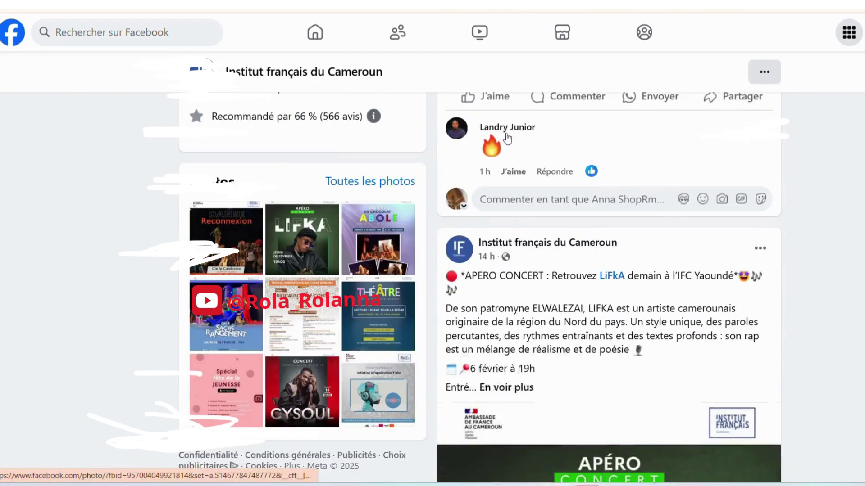
scroll(506, 135, "down", 12)
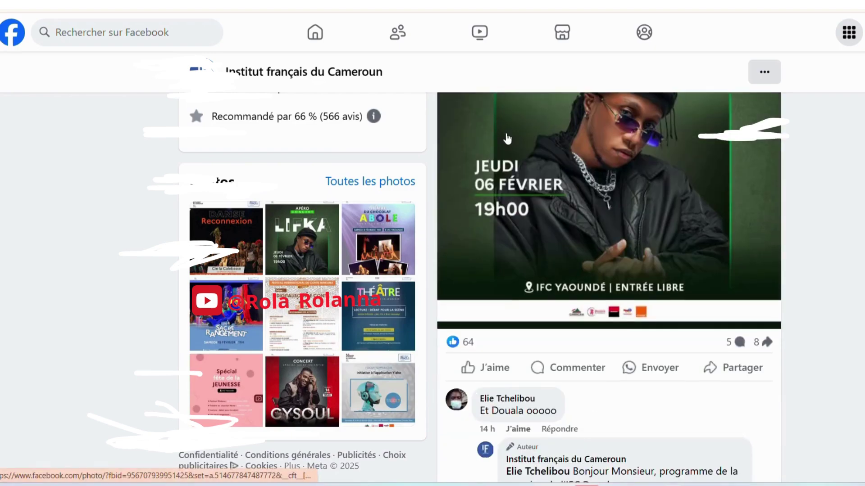
scroll(507, 134, "down", 15)
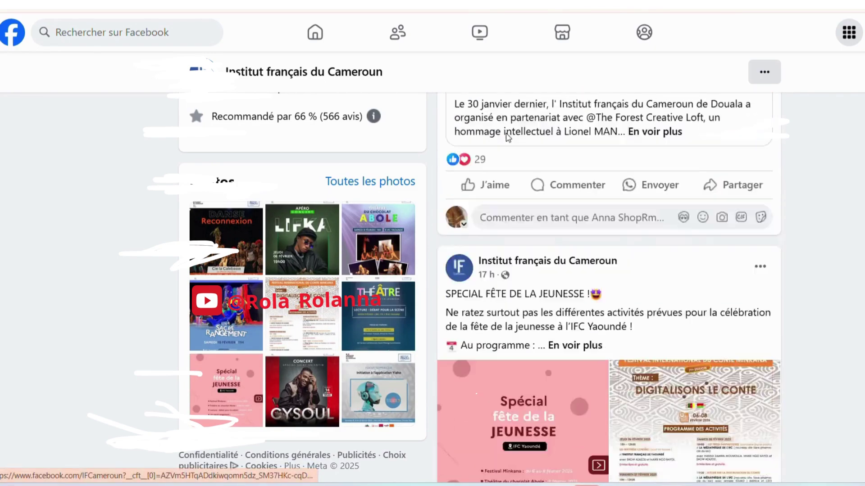
scroll(507, 137, "down", 10)
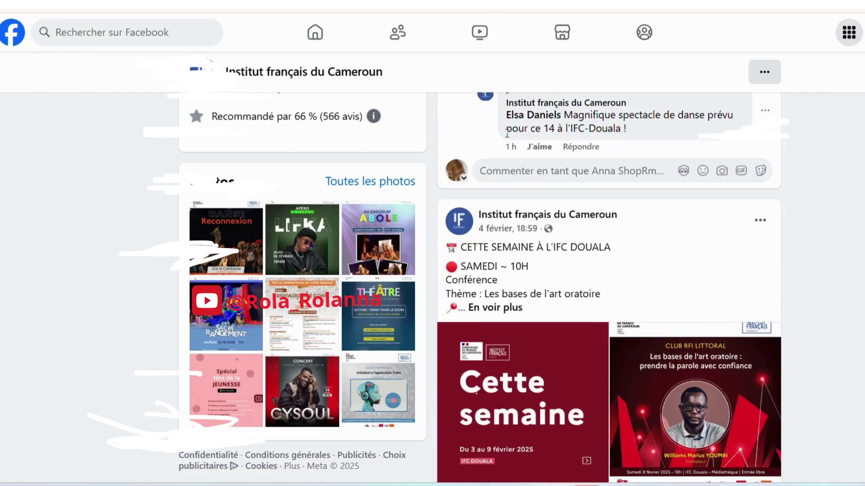
scroll(506, 134, "down", 10)
scroll(507, 137, "down", 6)
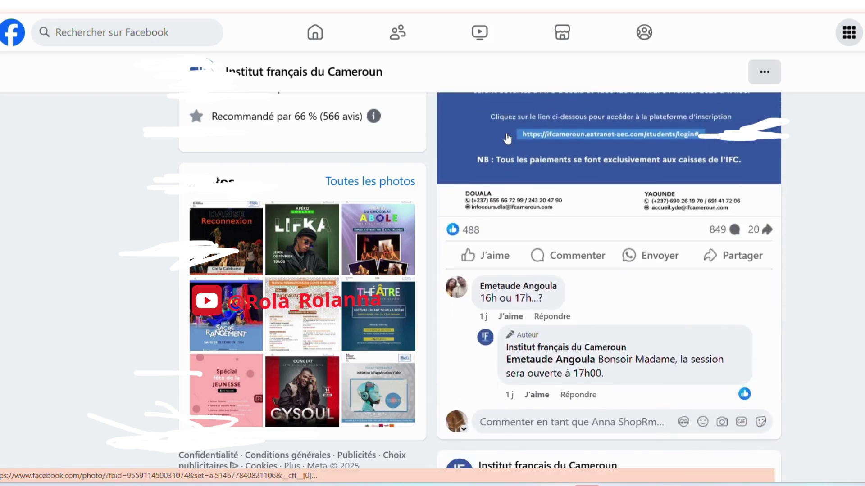
scroll(507, 138, "up", 10)
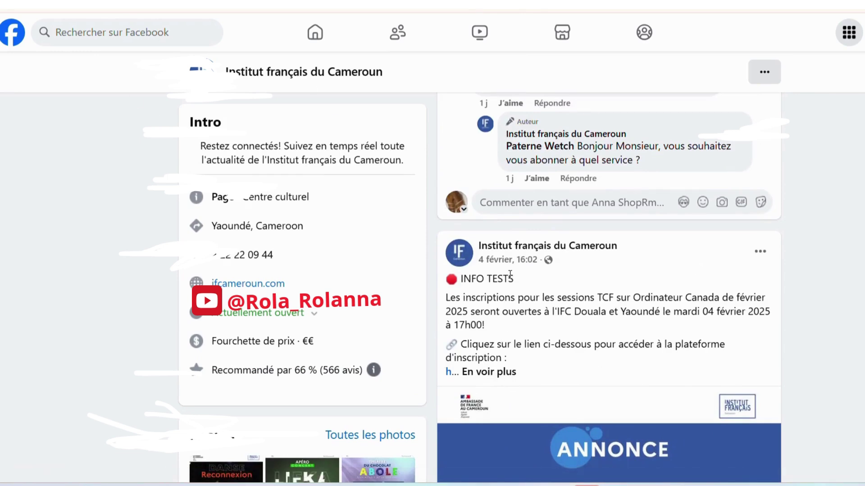
scroll(509, 360, "down", 2)
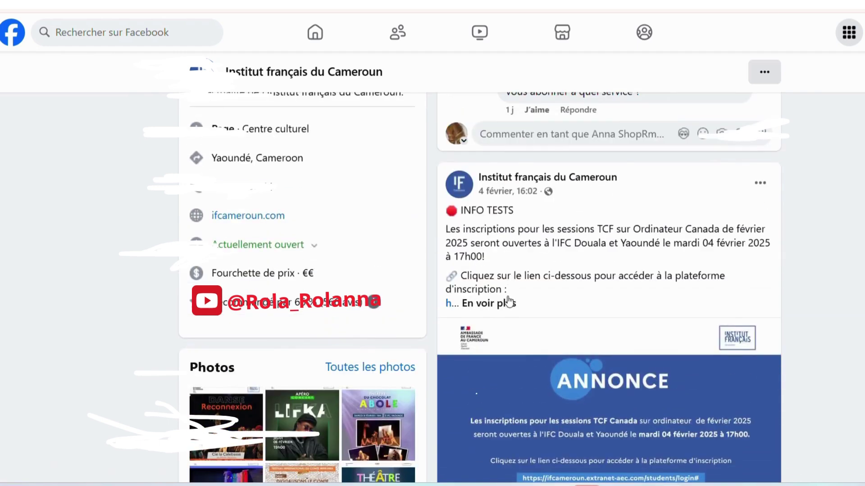
- Expand the INFO TESTS post with 'En voir plus' and follow its extranet registration link
left_click(508, 304)
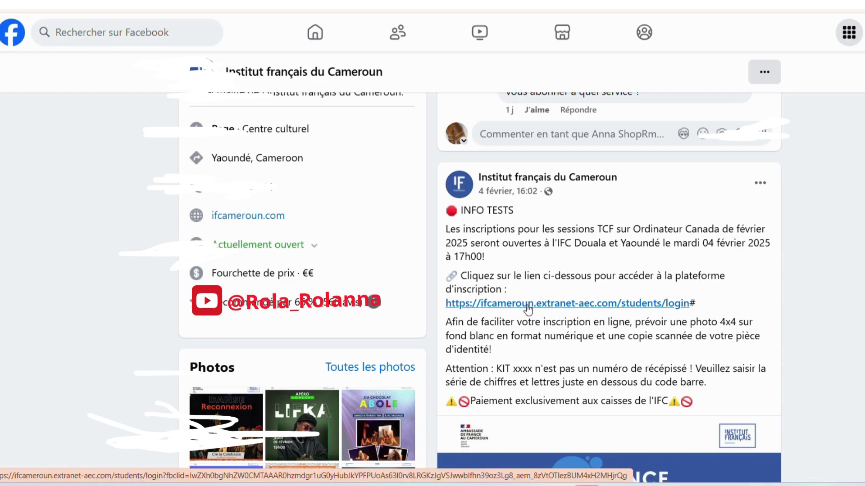
left_click(528, 305)
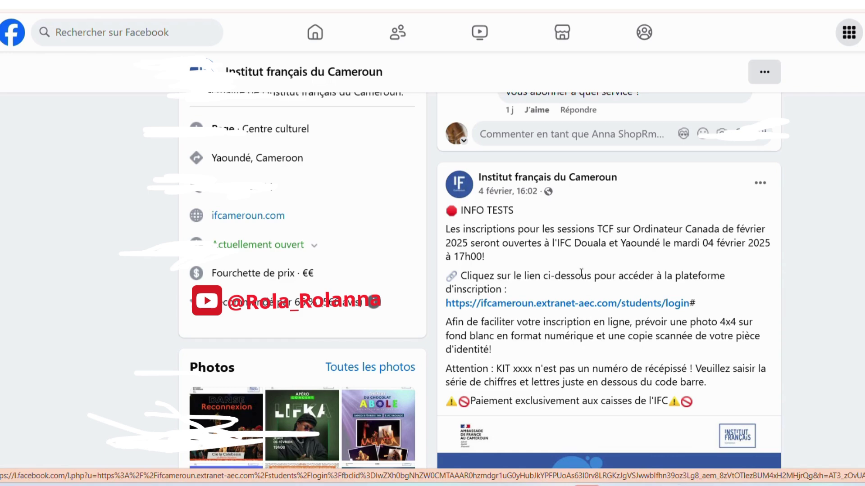
- Open the ifcameroun.extranet-aec.com/students/login link and look over the Connexion page
left_click(576, 303)
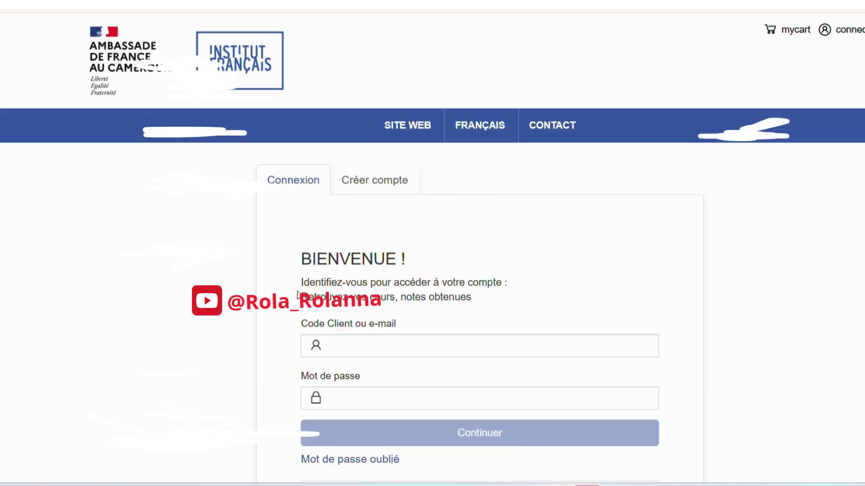
scroll(401, 319, "down", 3)
scroll(390, 303, "up", 3)
scroll(330, 281, "down", 2)
scroll(331, 284, "down", 4)
scroll(328, 290, "up", 5)
scroll(331, 285, "down", 3)
scroll(331, 286, "up", 3)
- Switch to the account-creation form and keep Institut Français du Cameroun - Douala as establishment
left_click(380, 186)
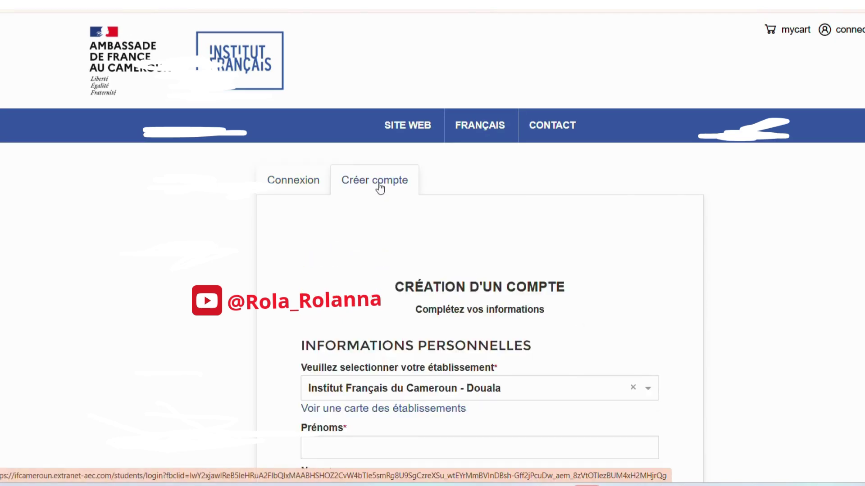
scroll(399, 249, "down", 5)
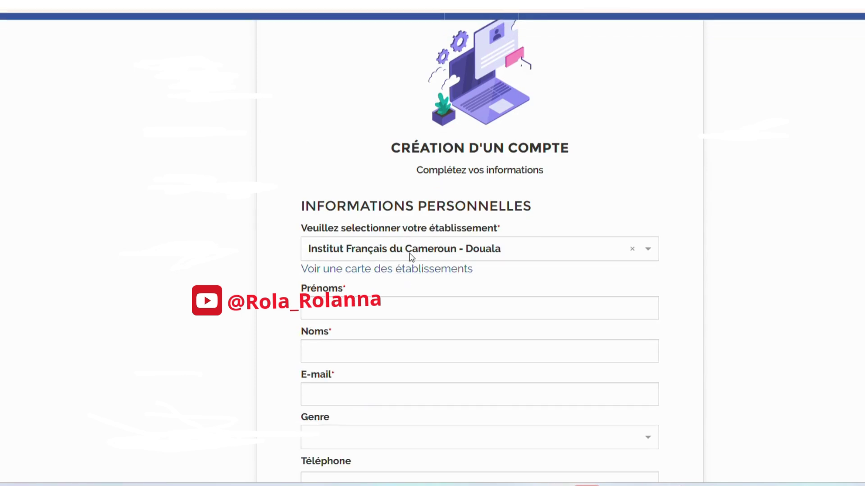
left_click(411, 256)
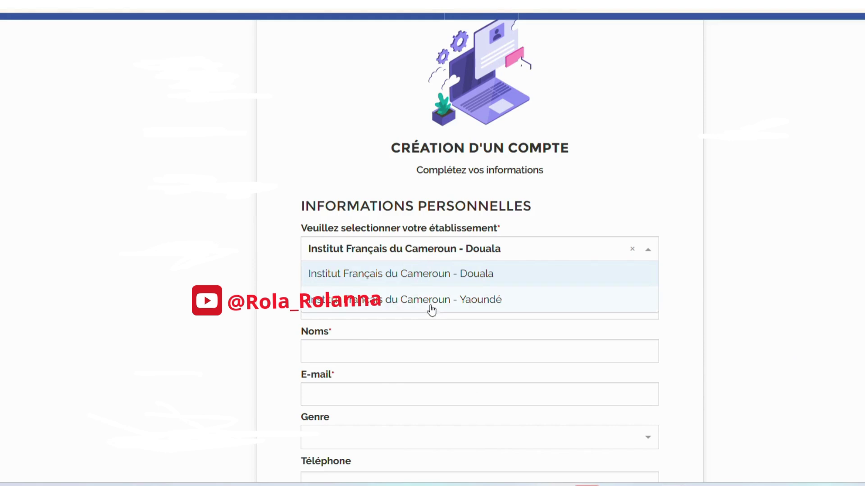
left_click(599, 207)
- Fill in the first name, surname and e-mail address fields
left_click(410, 308)
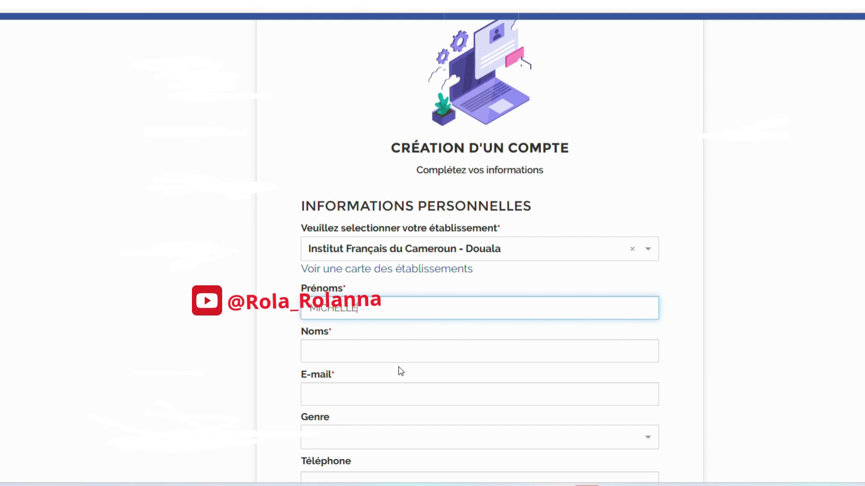
left_click(400, 346)
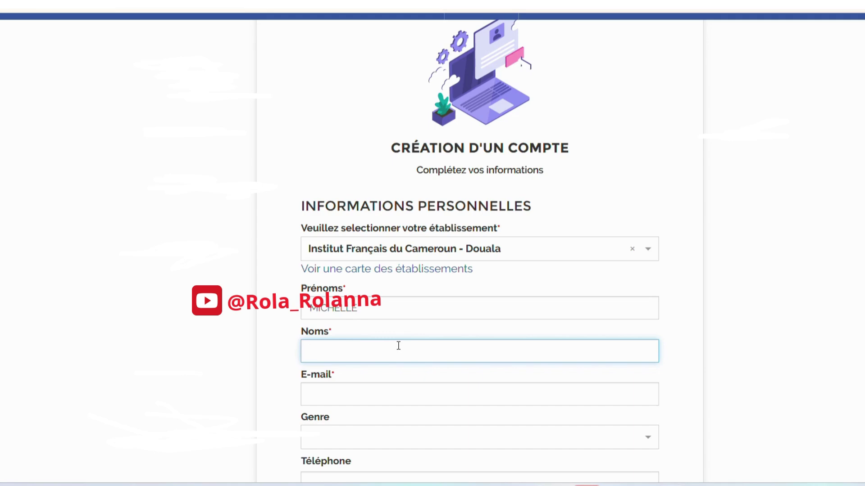
left_click(397, 387)
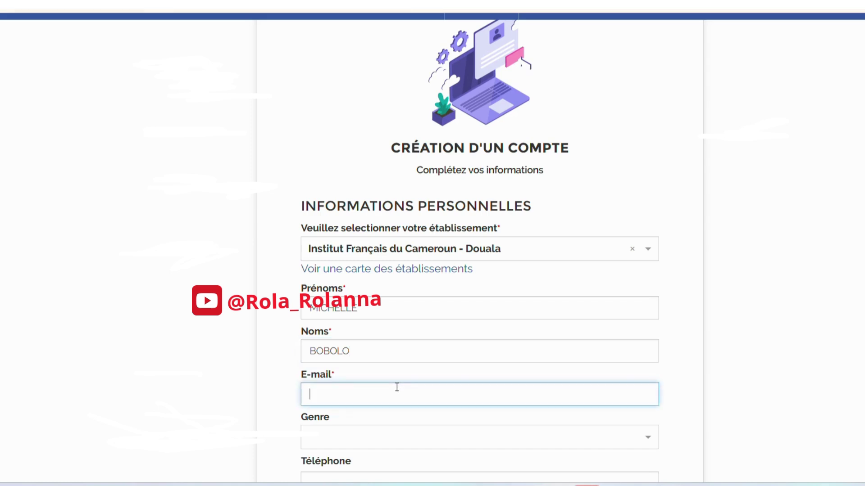
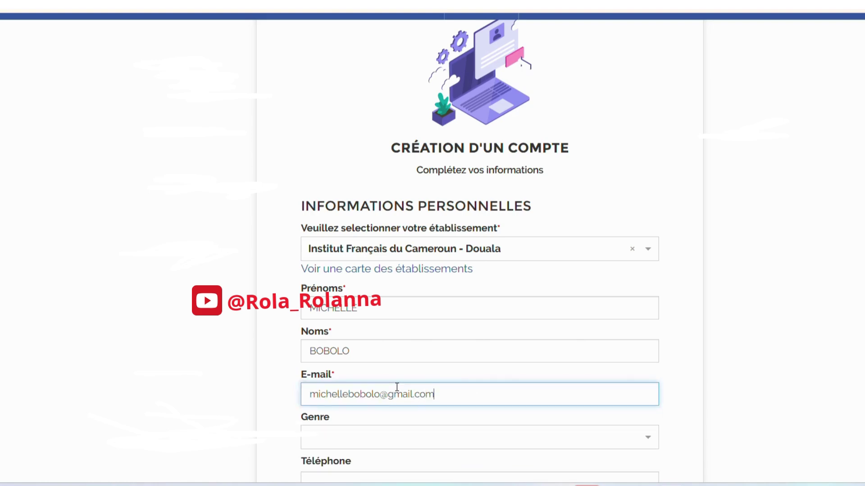
scroll(405, 387, "down", 3)
- Set Genre to Féminin and enter the Cameroon phone number in Téléphone
left_click(417, 301)
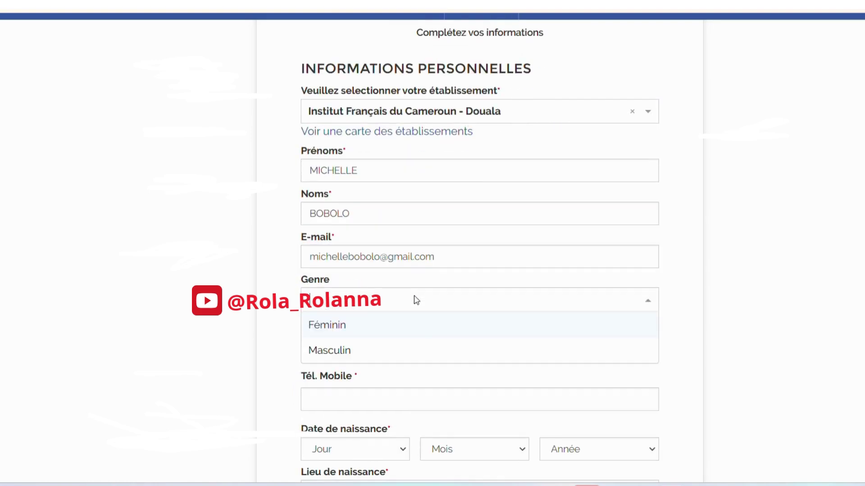
left_click(417, 337)
scroll(400, 284, "down", 3)
left_click(389, 208)
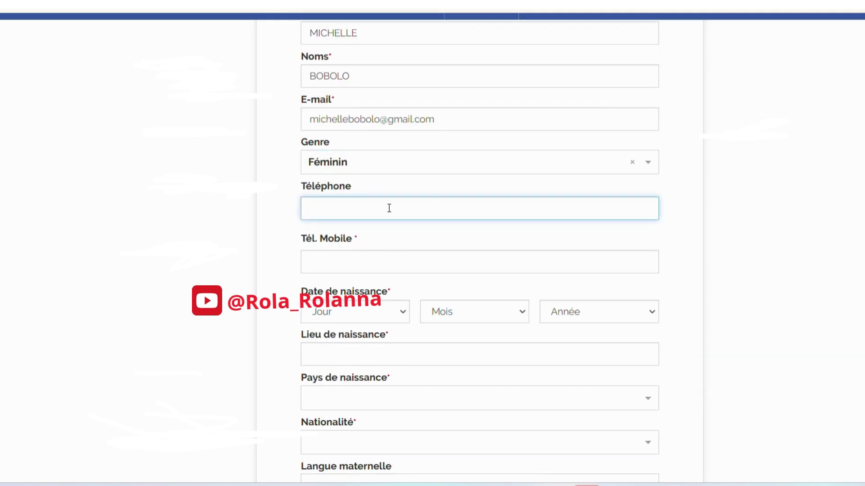
type("00237999900000")
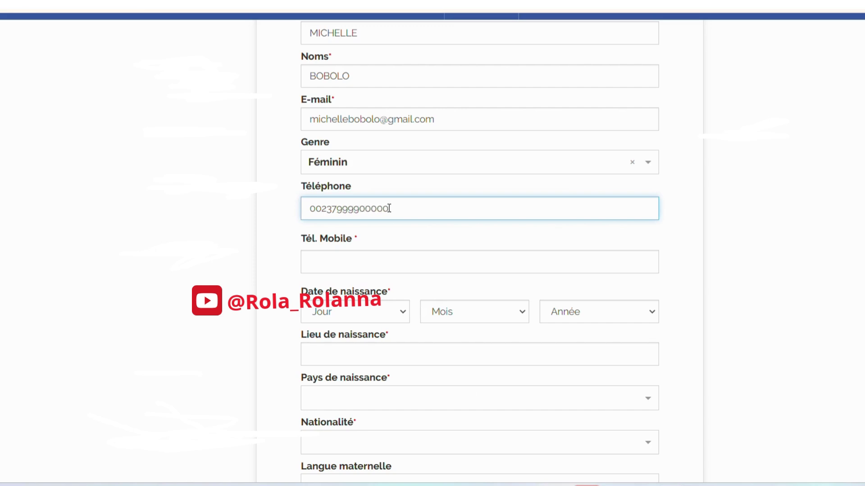
- Enter the same phone number in Tél. Mobile, removing an extra zero
left_click(385, 263)
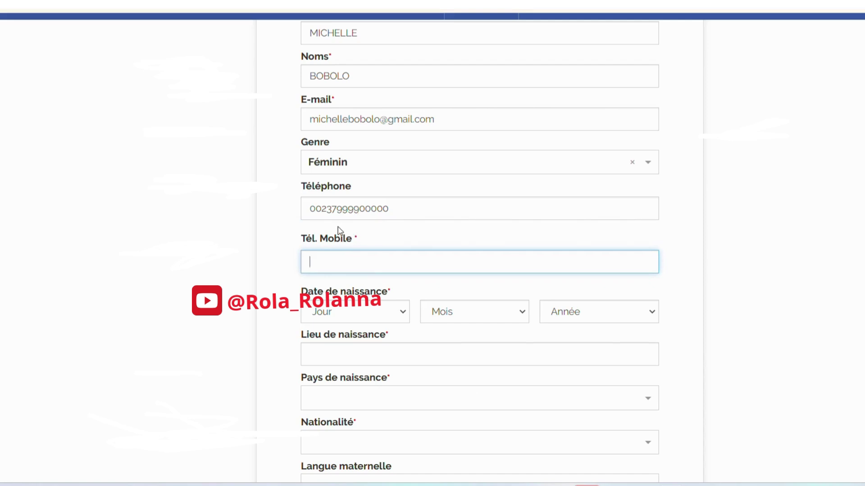
left_click(360, 243)
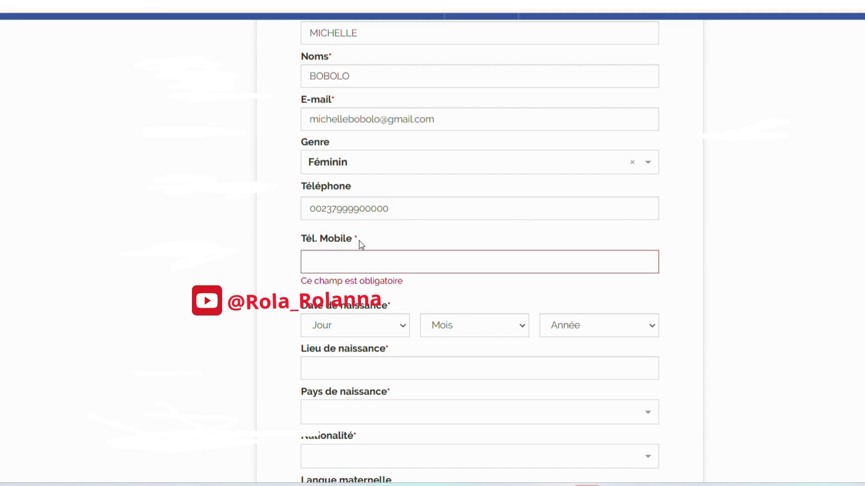
left_click(373, 268)
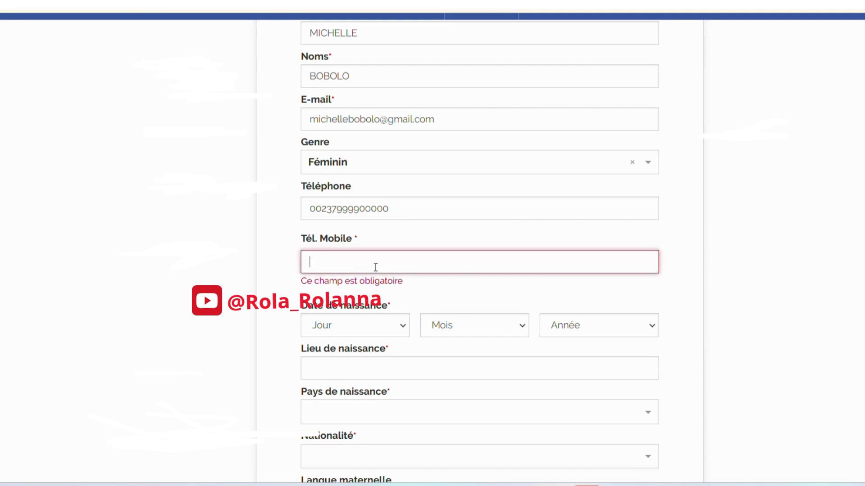
type("000")
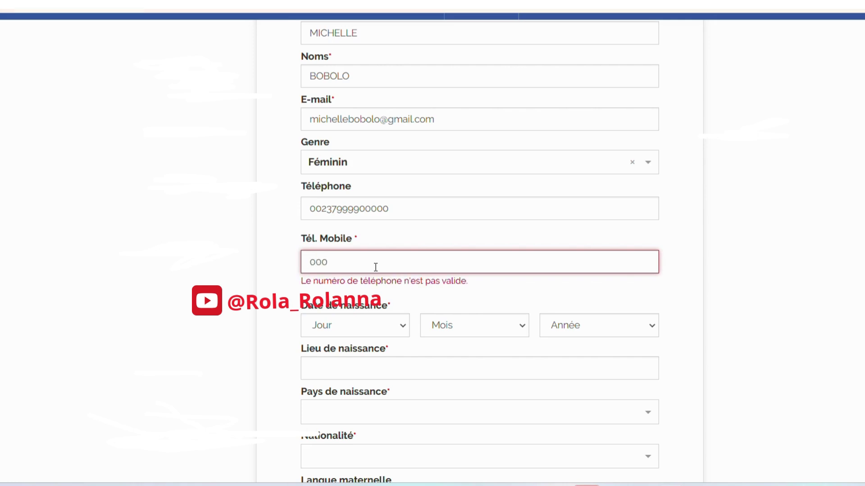
key("BackSpace")
type("237")
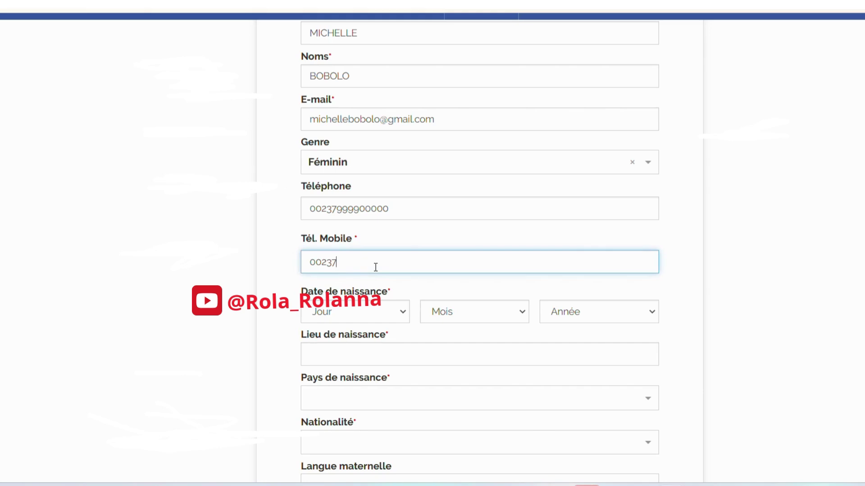
type("999900000")
- Select the full Téléphone and Tél. Mobile numbers to check them
left_click(388, 208)
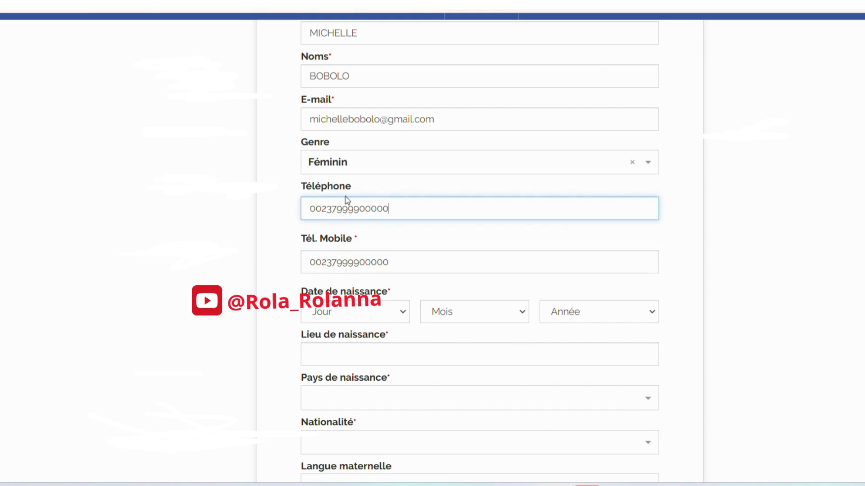
left_click_drag(415, 203, 303, 208)
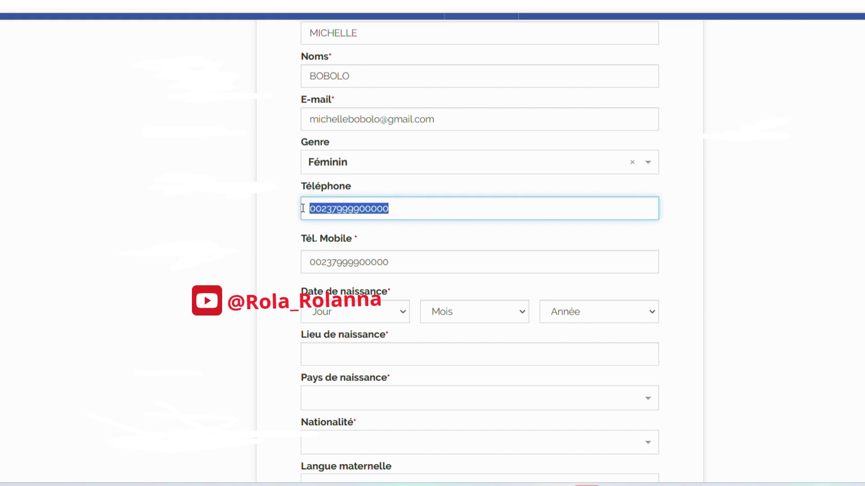
left_click(406, 270)
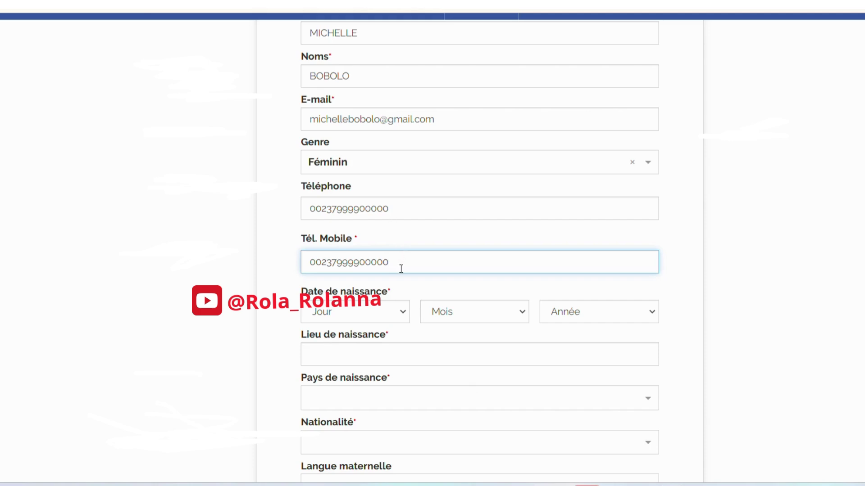
left_click_drag(399, 268, 296, 272)
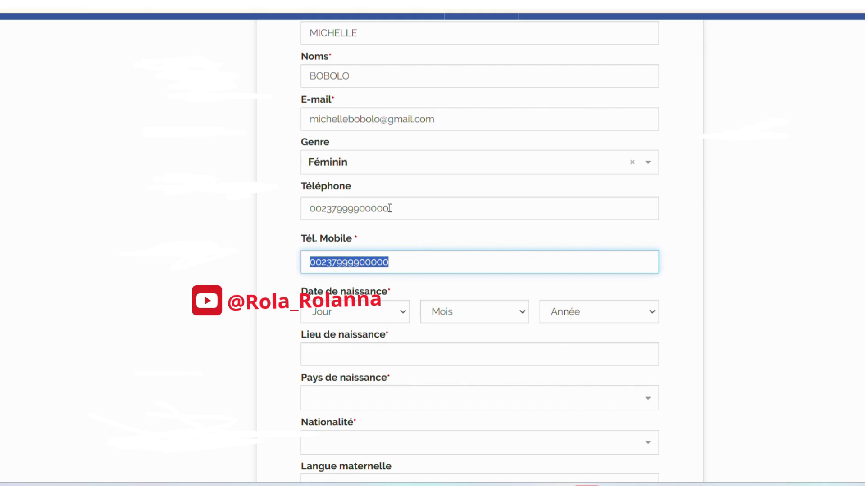
left_click(422, 283)
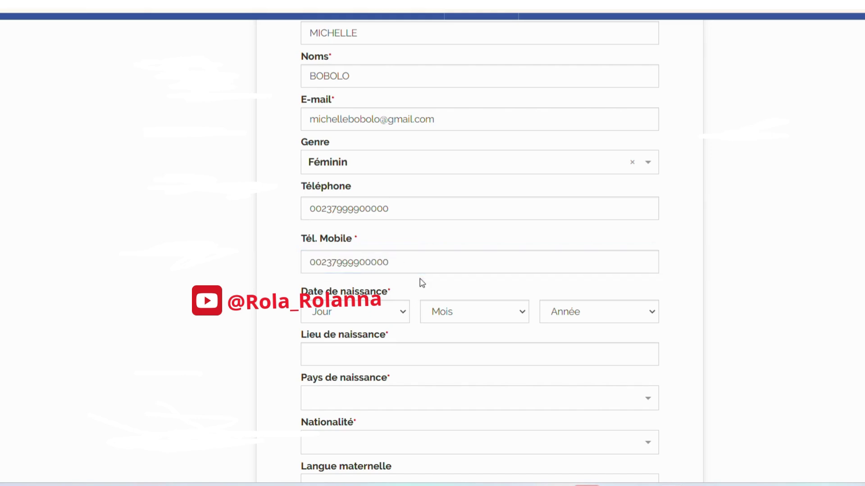
- Set the birth date to 06/07/1992 in the day, month and year dropdowns
left_click(407, 316)
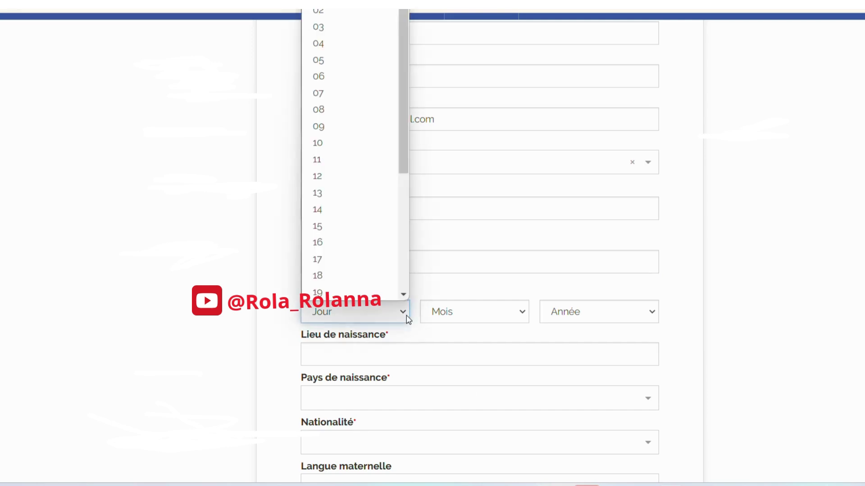
left_click(359, 72)
left_click(523, 312)
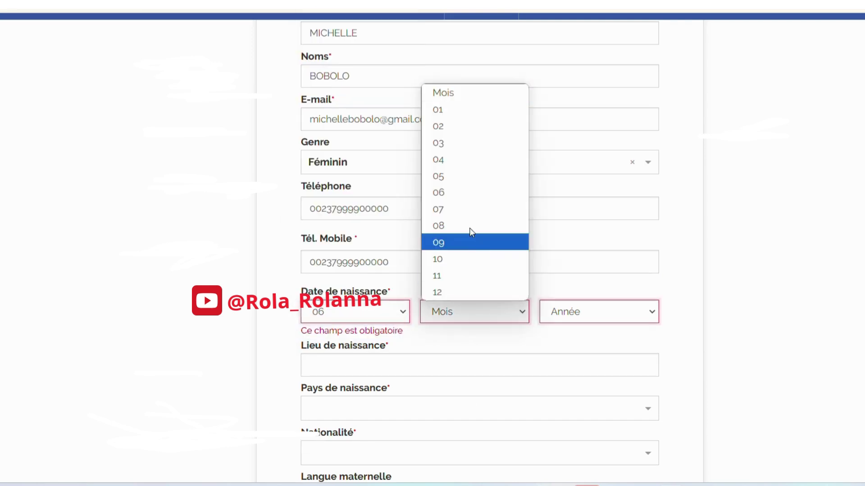
left_click(465, 211)
left_click(582, 325)
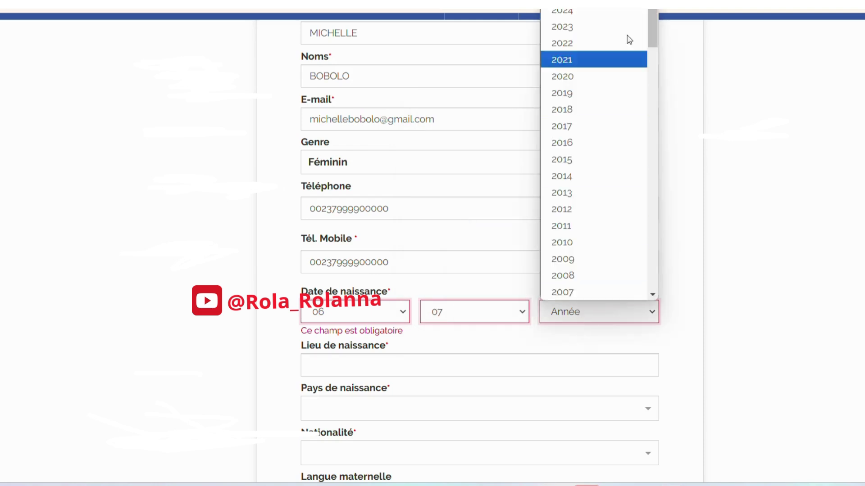
scroll(617, 180, "down", 15)
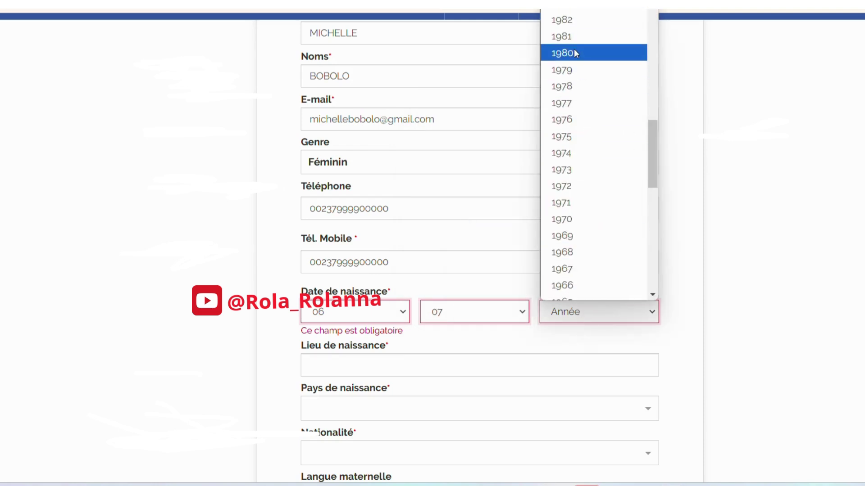
scroll(574, 45, "up", 6)
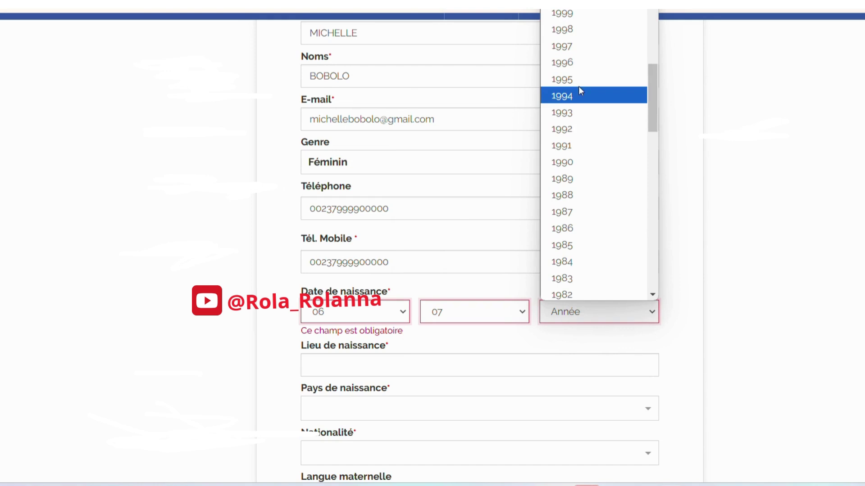
left_click(580, 129)
scroll(586, 311, "down", 2)
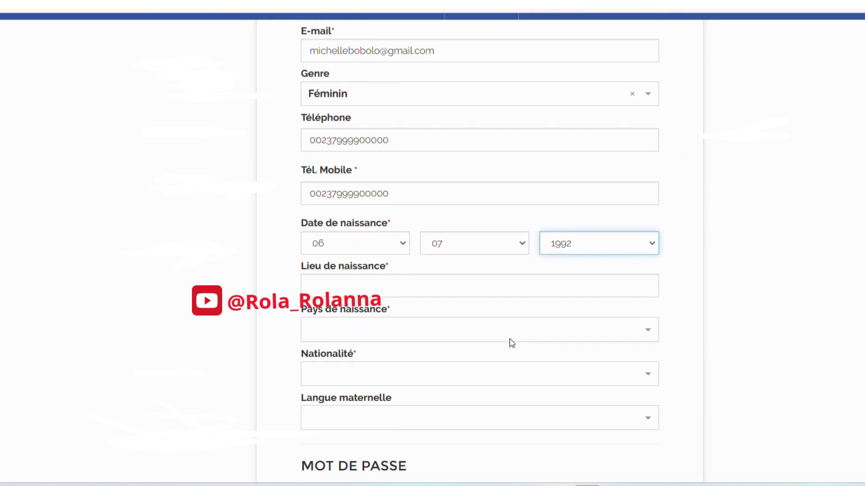
- Enter birthplace DOUALA, birth country CAMEROUN and nationality CMR
left_click(514, 295)
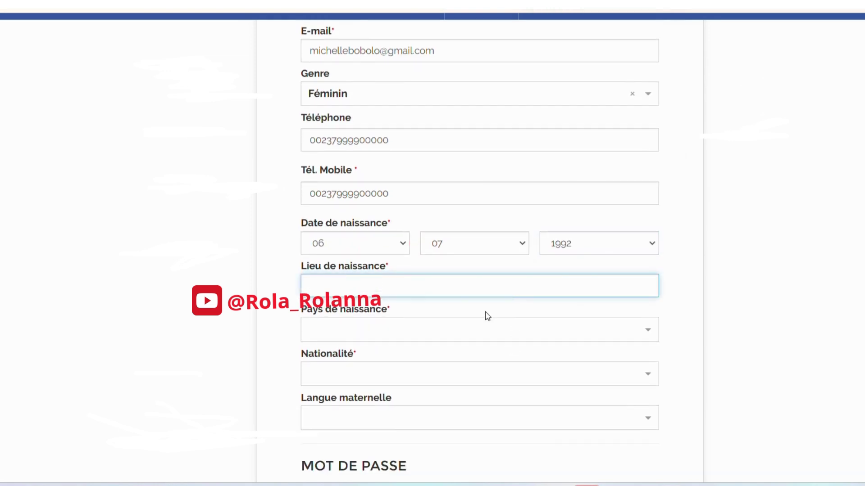
type("DOUALA")
left_click(488, 333)
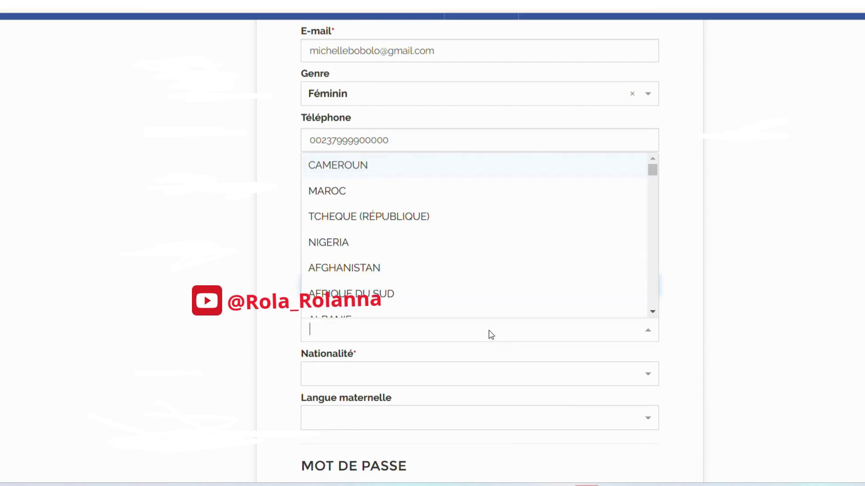
left_click(413, 177)
left_click(420, 382)
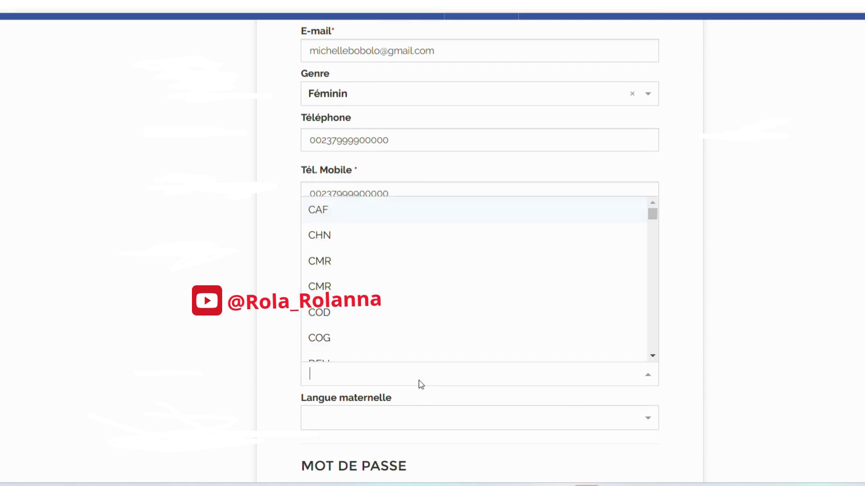
left_click(375, 260)
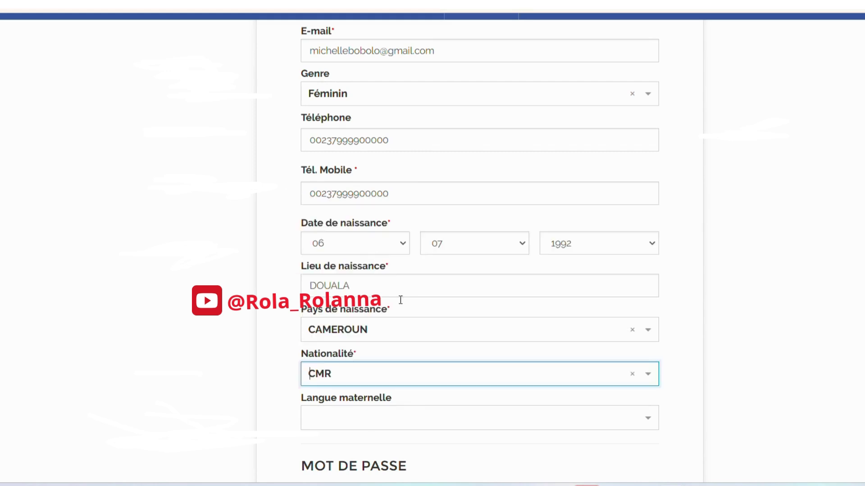
- Choose français as the mother tongue
scroll(388, 280, "down", 3)
left_click(389, 276)
scroll(389, 384, "down", 15)
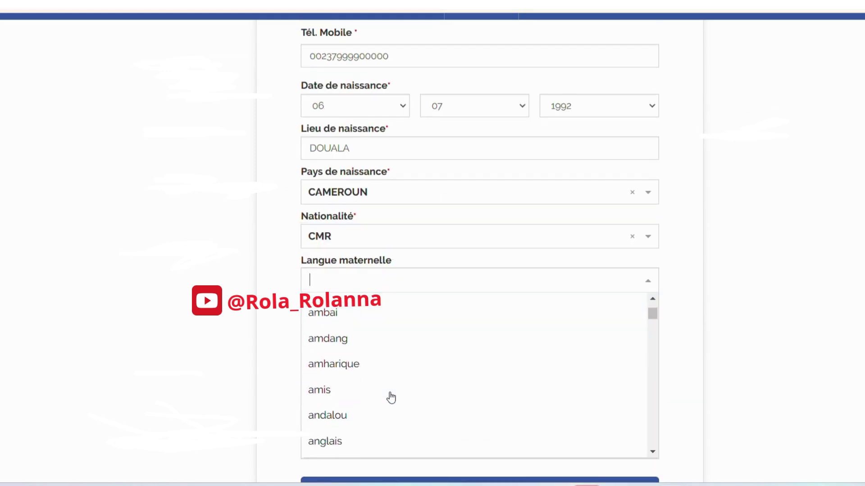
scroll(391, 397, "down", 15)
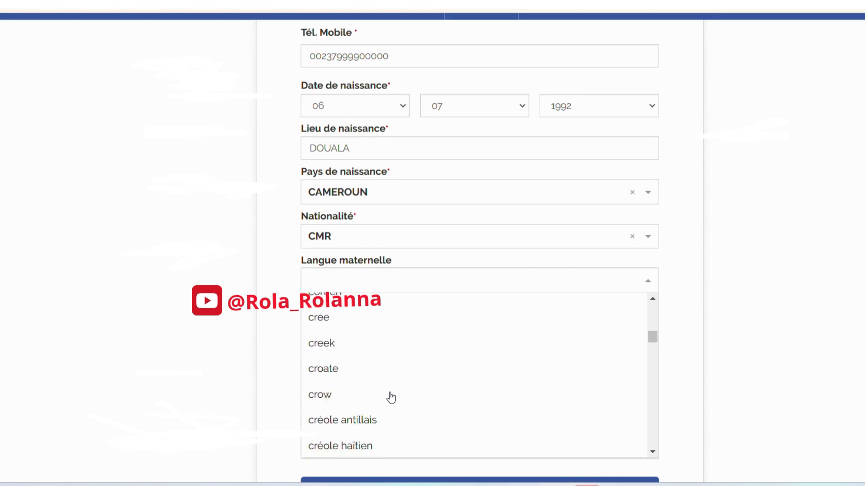
scroll(391, 397, "up", 8)
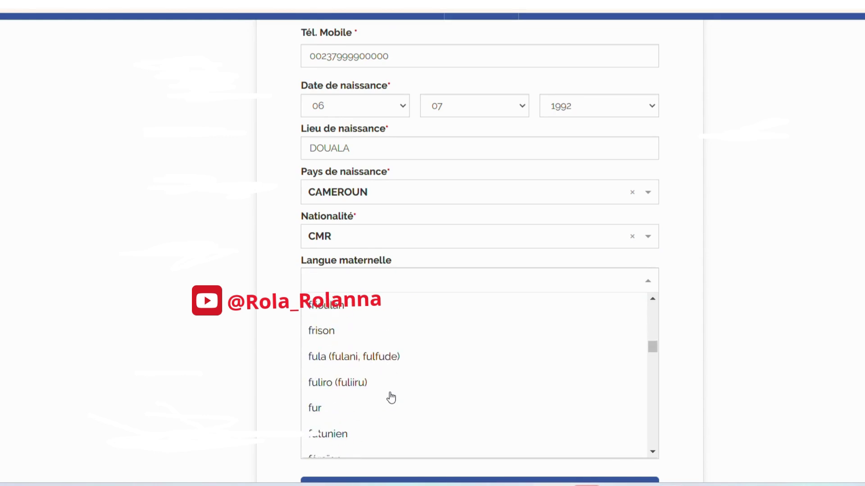
scroll(391, 398, "down", 3)
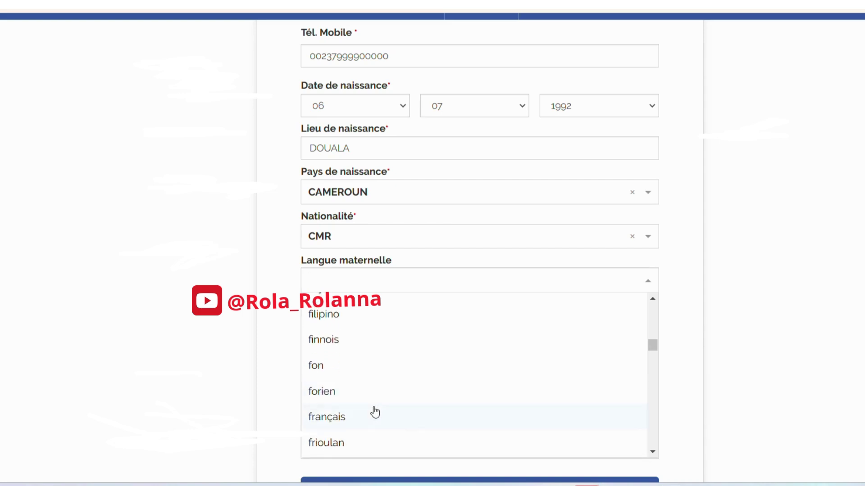
left_click(373, 412)
scroll(383, 394, "down", 3)
left_click(386, 276)
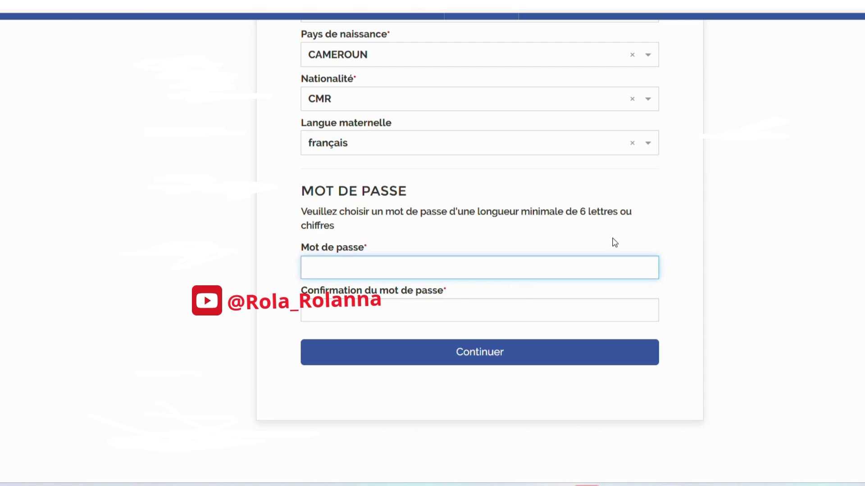
- Enter a seven-character password in Mot de passe and repeat it in the confirmation field
type("a")
key("BackSpace")
key("BackSpace")
key("BackSpace")
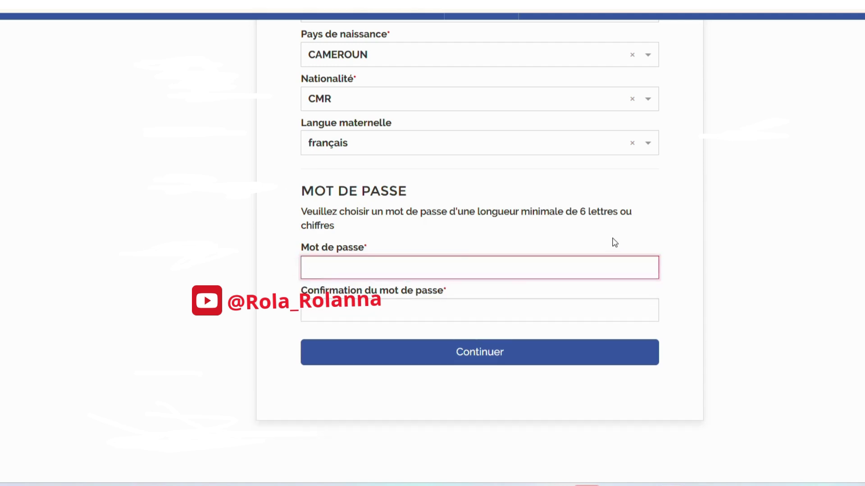
type("123")
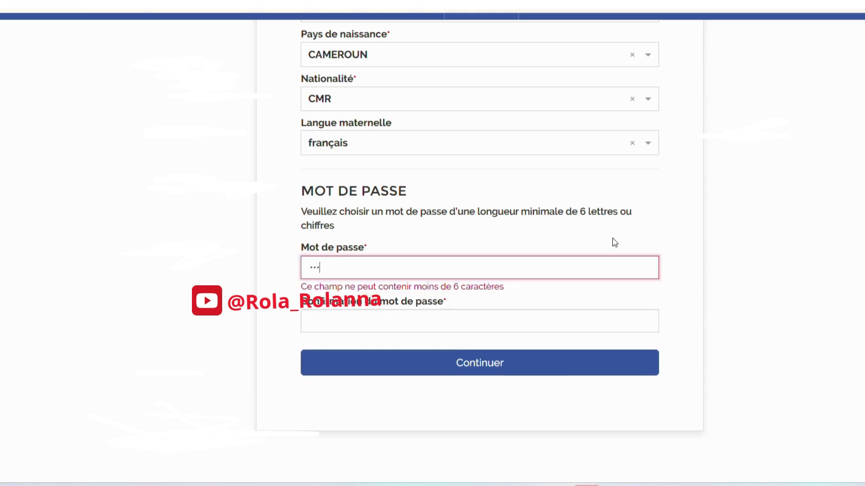
type("4567")
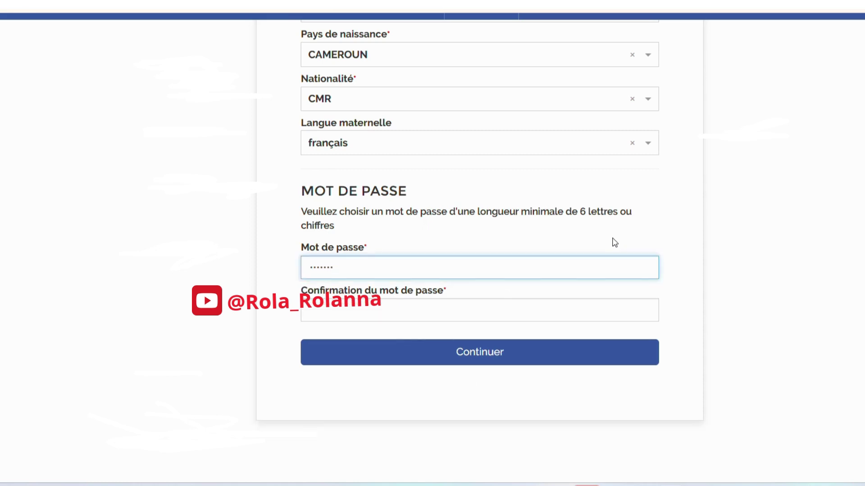
left_click(597, 305)
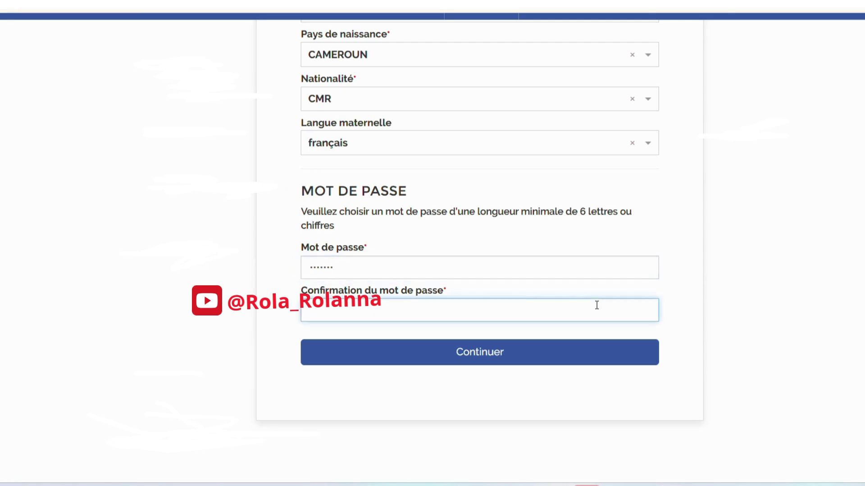
type("12")
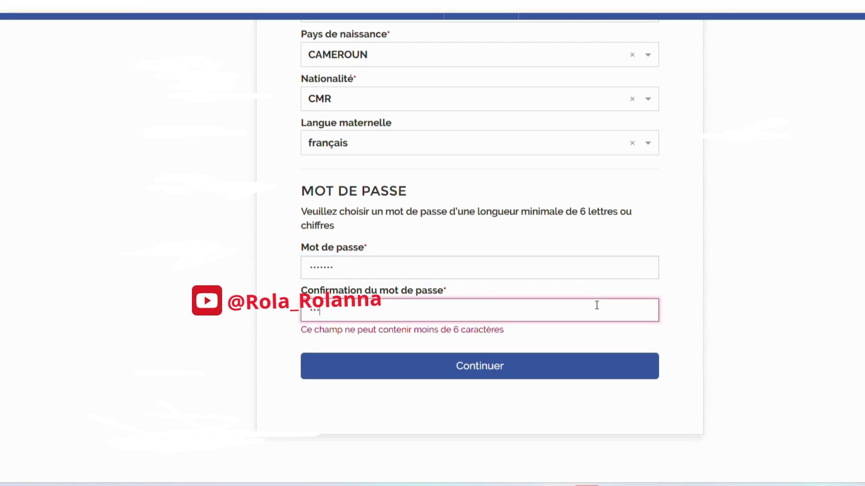
type("34567")
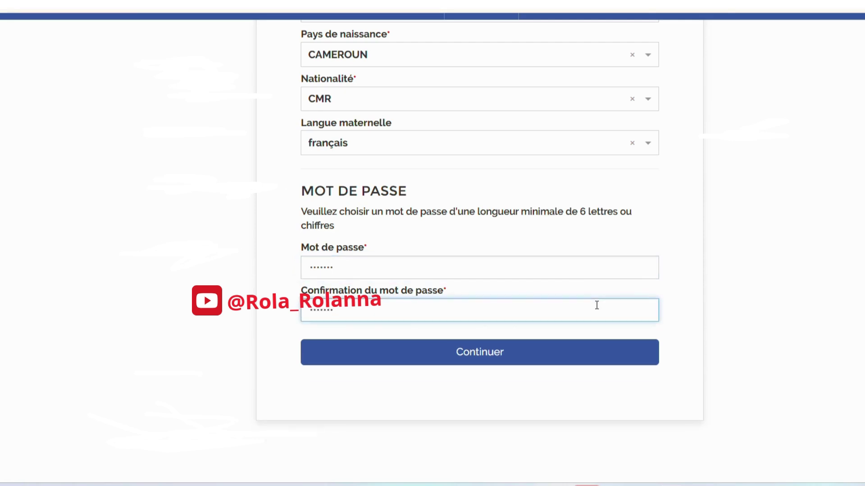
left_click(584, 349)
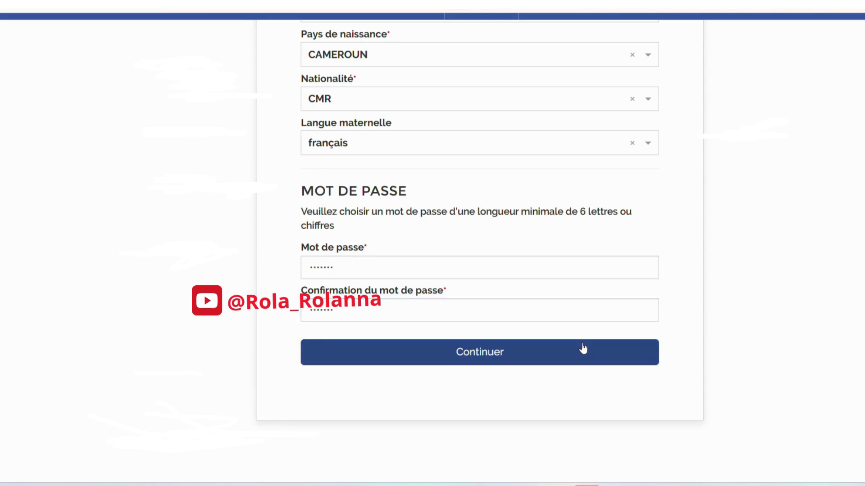
- Cut the Téléphone number back to just its 00237 country code
scroll(539, 356, "up", 10)
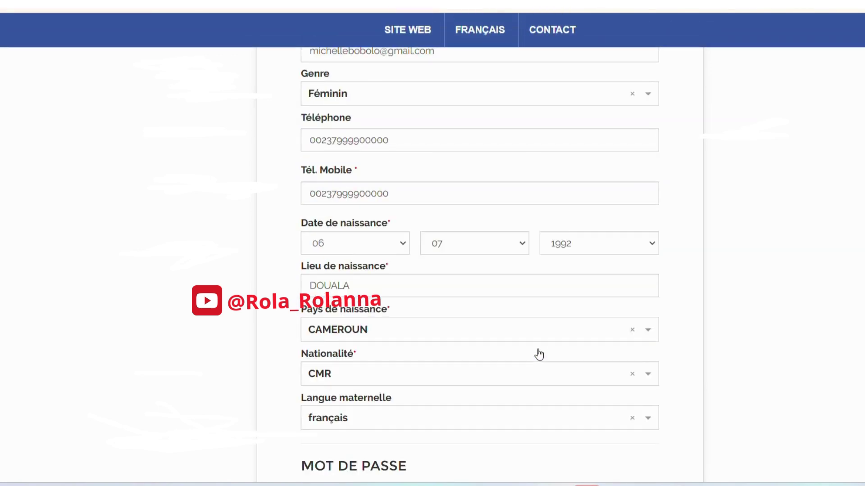
scroll(539, 355, "down", 17)
scroll(527, 269, "up", 7)
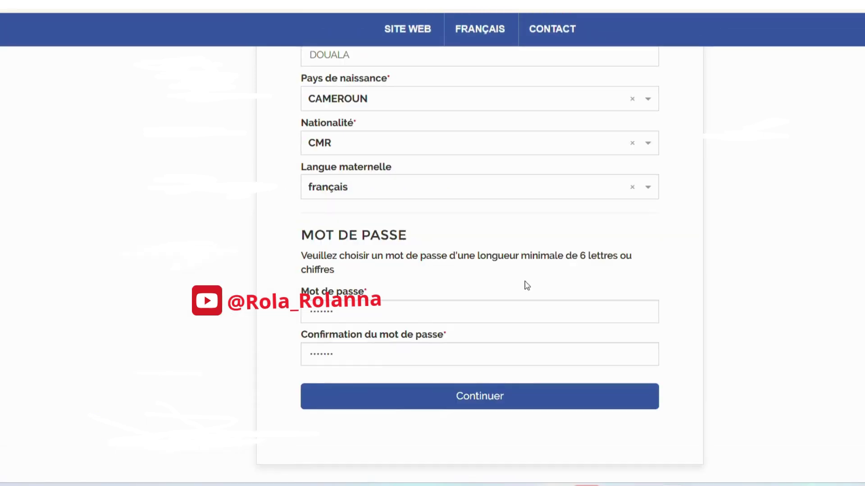
scroll(499, 365, "up", 10)
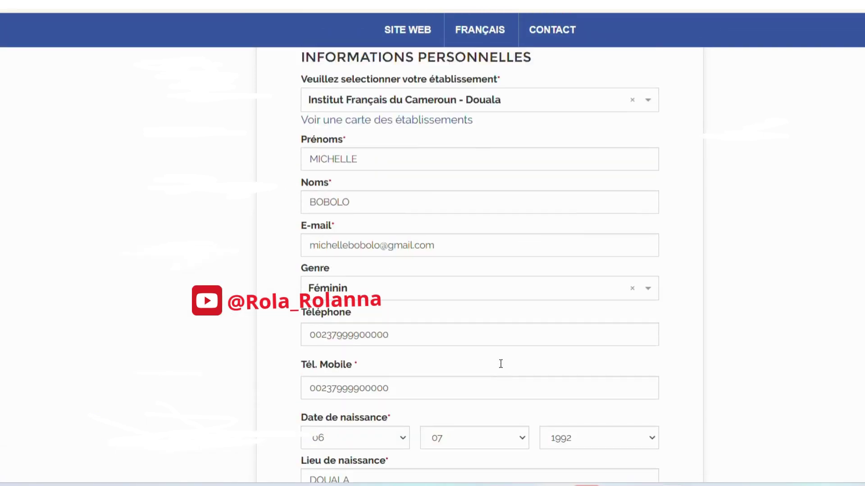
scroll(501, 367, "down", 4)
scroll(501, 367, "down", 8)
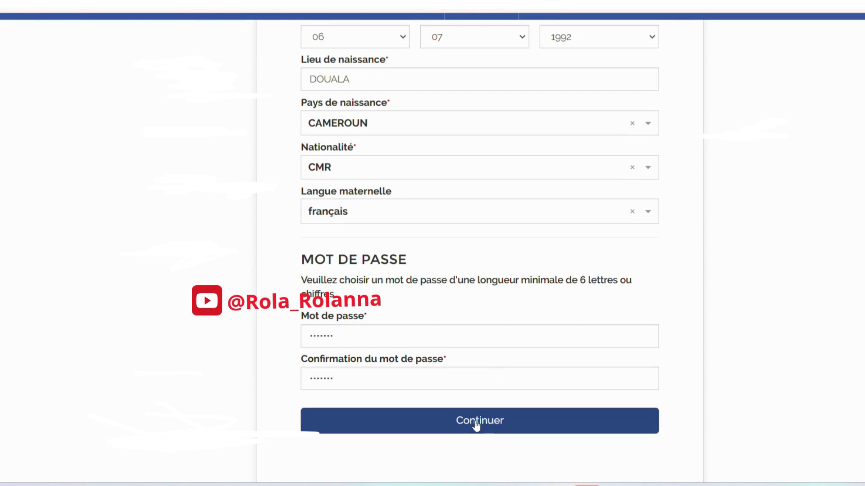
scroll(477, 425, "down", 5)
scroll(477, 425, "up", 10)
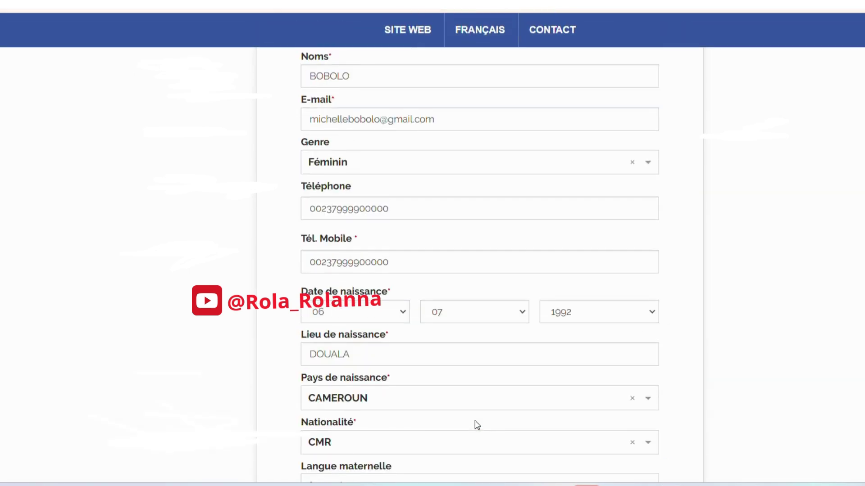
scroll(475, 421, "up", 3)
left_click(449, 347)
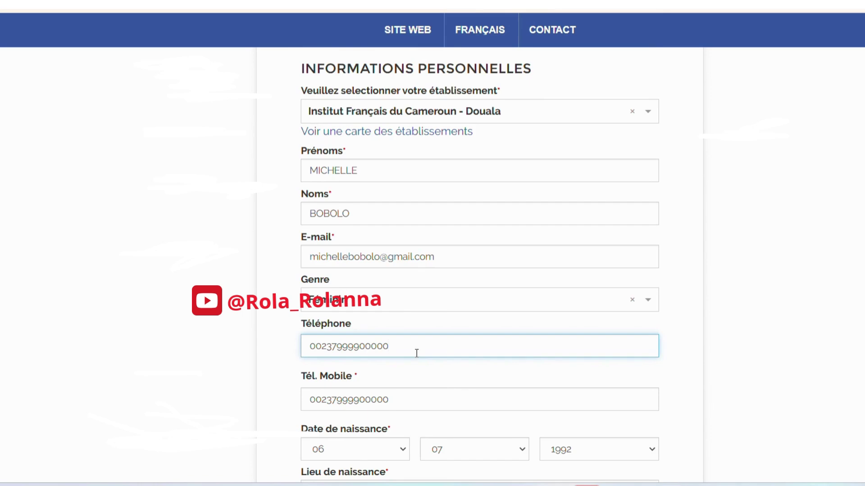
left_click_drag(389, 347, 340, 348)
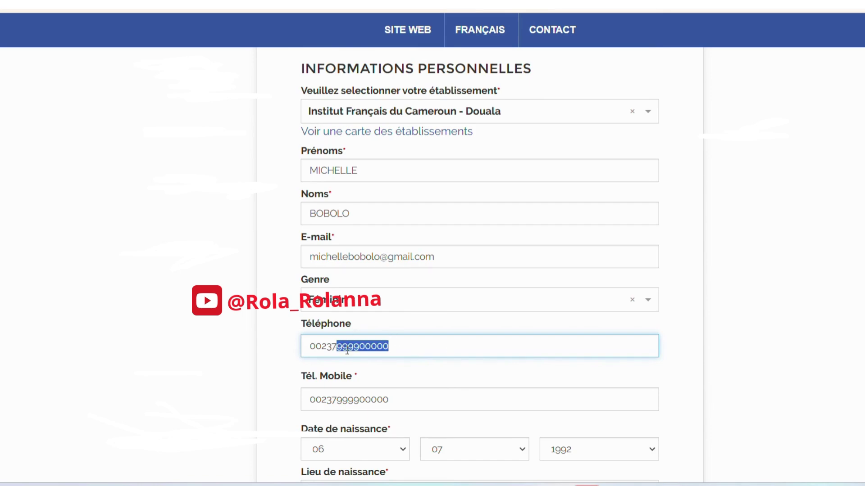
key("BackSpace")
scroll(353, 354, "down", 7)
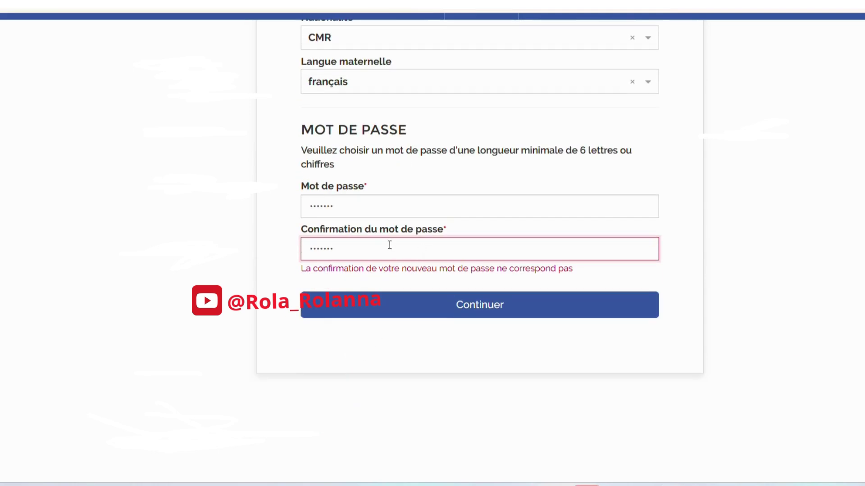
- Re-enter the password in Mot de passe and its confirmation
left_click_drag(346, 206, 268, 207)
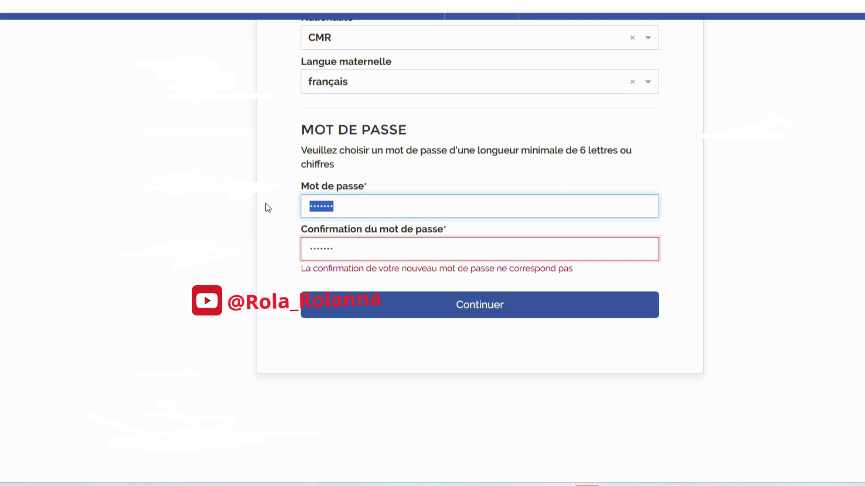
type("•••••••")
key("Tab")
type("••••")
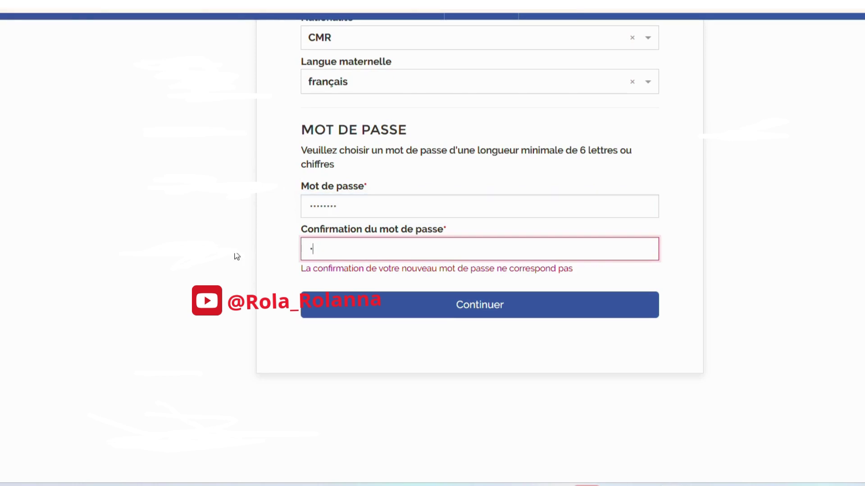
type("••••")
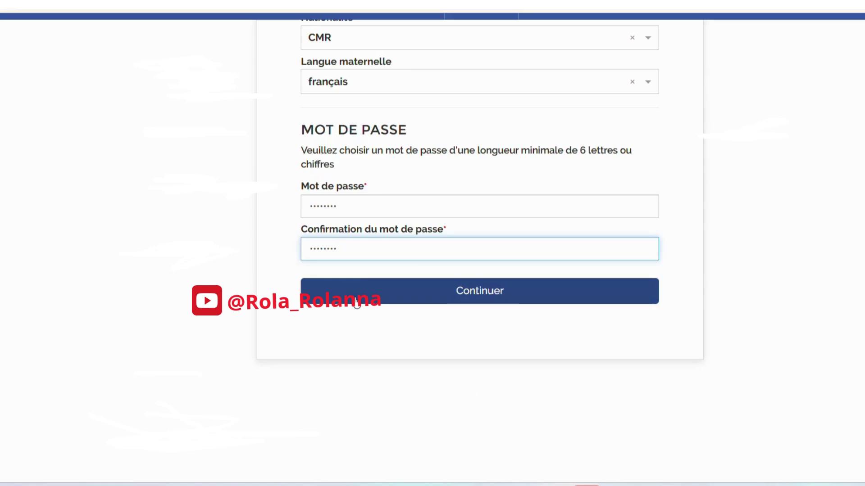
- Submit the form with Continuer and return to the E-mail field after its error
left_click(356, 302)
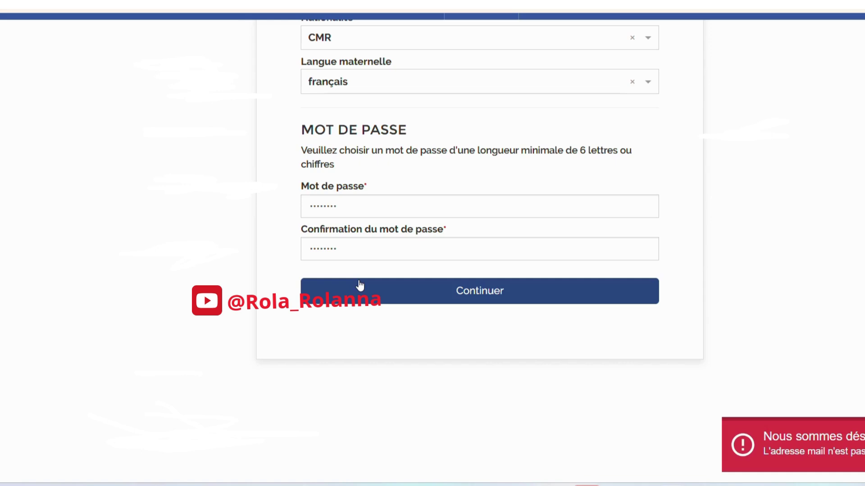
scroll(360, 285, "up", 12)
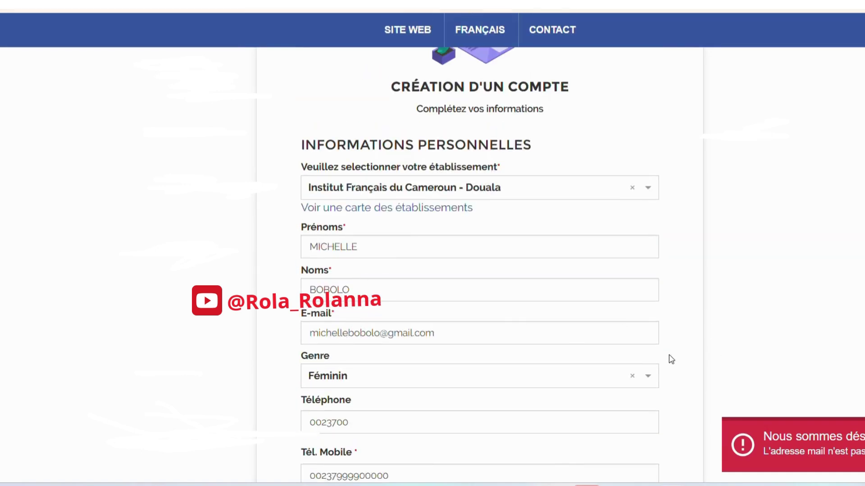
left_click(570, 332)
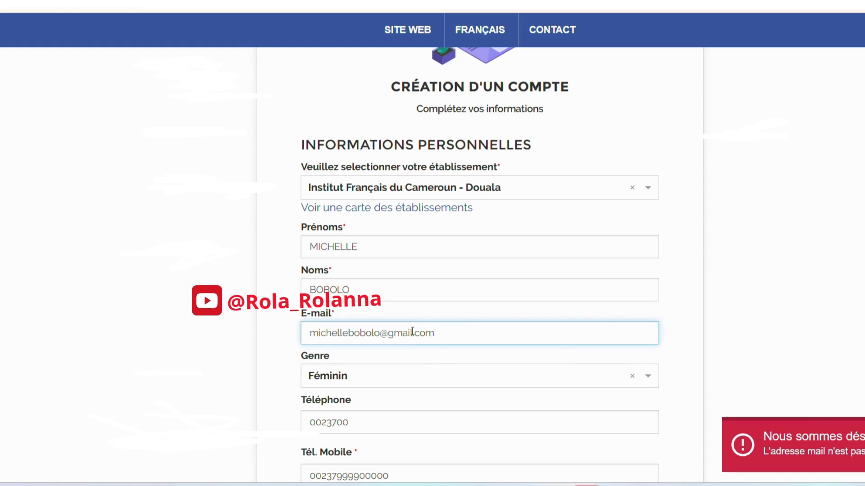
- Delete the name part before the @ in the E-mail field
left_click_drag(451, 335, 310, 327)
left_click(370, 333)
key("BackSpace")
key("BackSpace")
key("BackSpace")
key("BackSpace")
key("BackSpace")
key("BackSpace")
key("BackSpace")
key("BackSpace")
key("BackSpace")
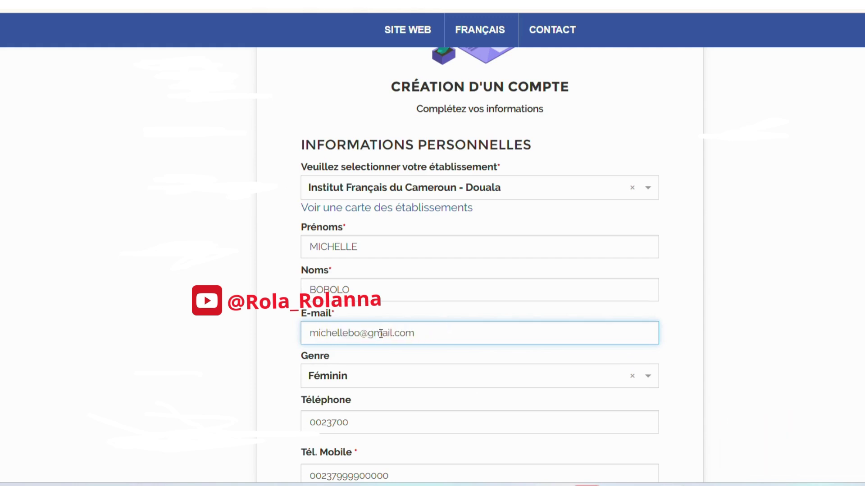
key("BackSpace")
key("BackSpace")
key("BackSpace")
key("BackSpace")
key("BackSpace")
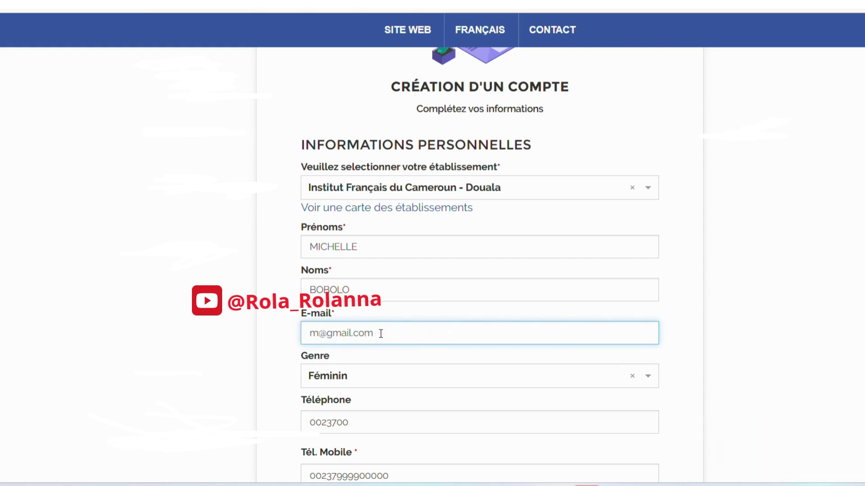
- Resubmit the account creation form with Continuer
scroll(381, 335, "down", 2)
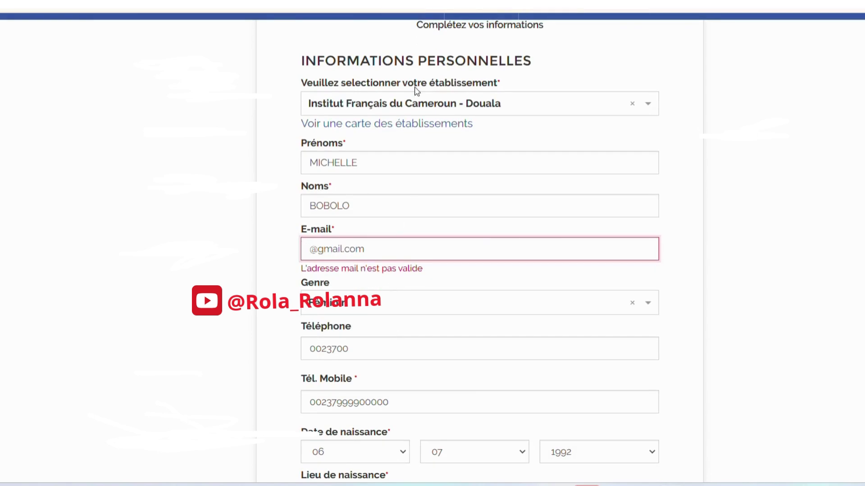
scroll(355, 266, "down", 2)
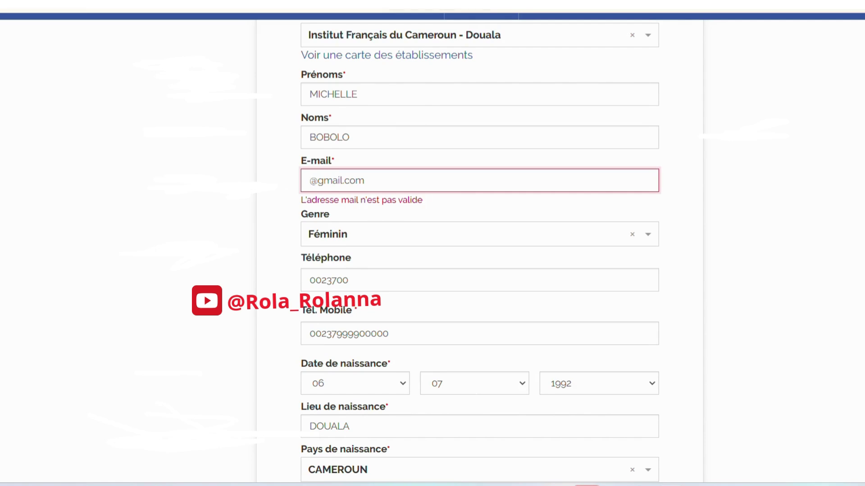
scroll(460, 330, "down", 8)
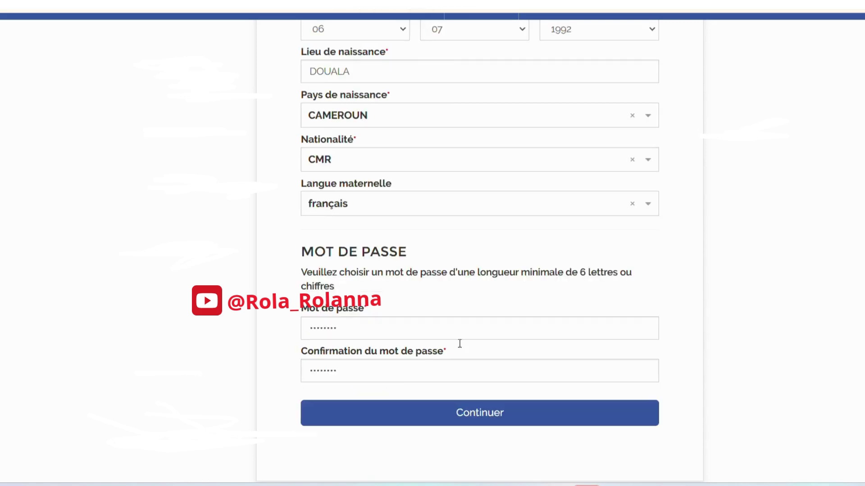
left_click(447, 423)
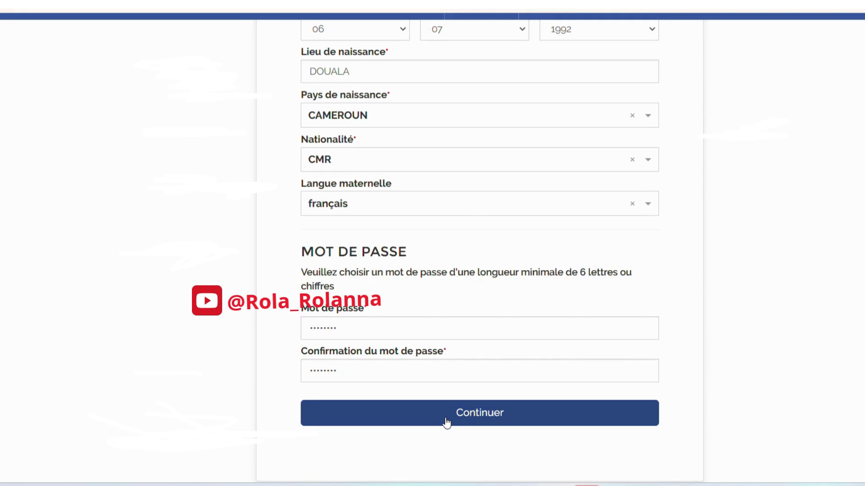
scroll(447, 423, "down", 3)
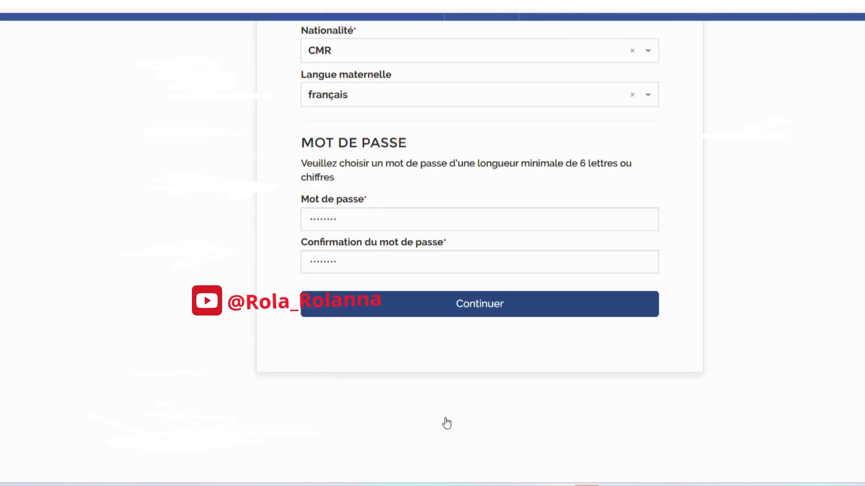
scroll(446, 423, "up", 3)
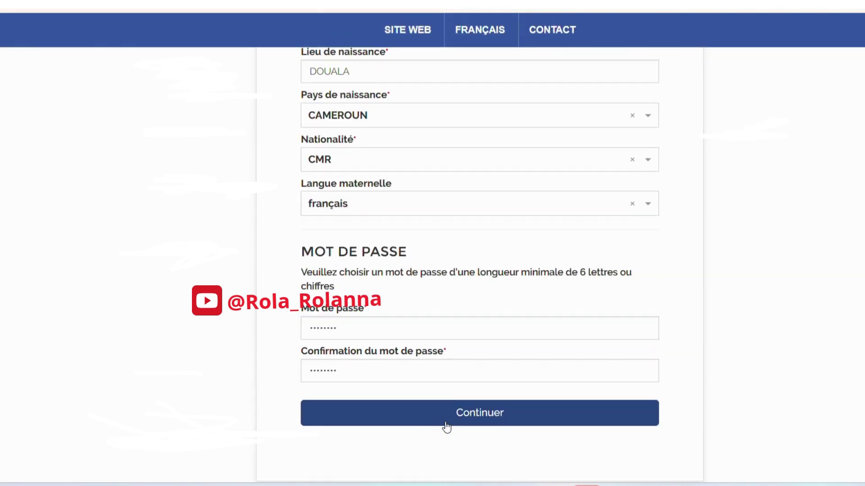
left_click(446, 427)
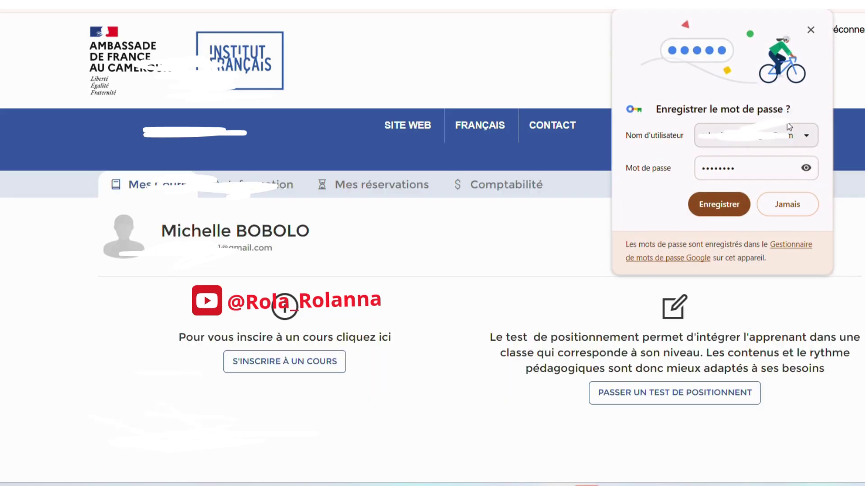
left_click(776, 207)
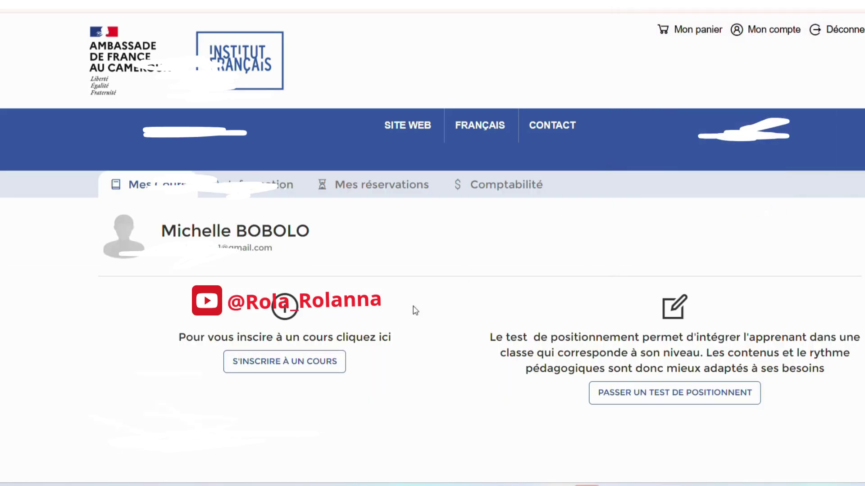
scroll(383, 340, "down", 3)
scroll(383, 340, "up", 3)
scroll(382, 338, "down", 3)
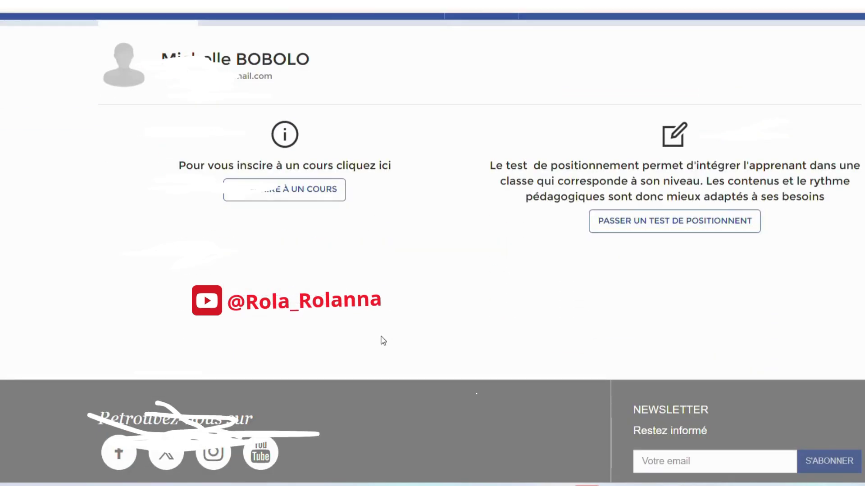
scroll(382, 341, "up", 2)
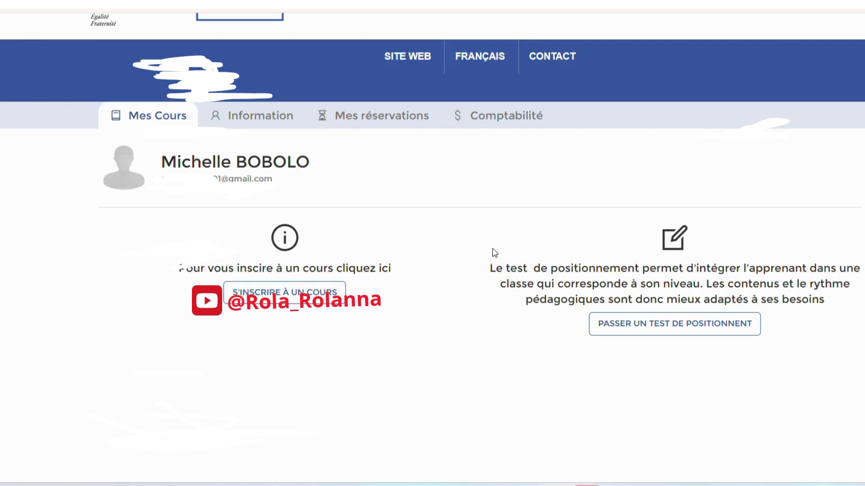
left_click(285, 118)
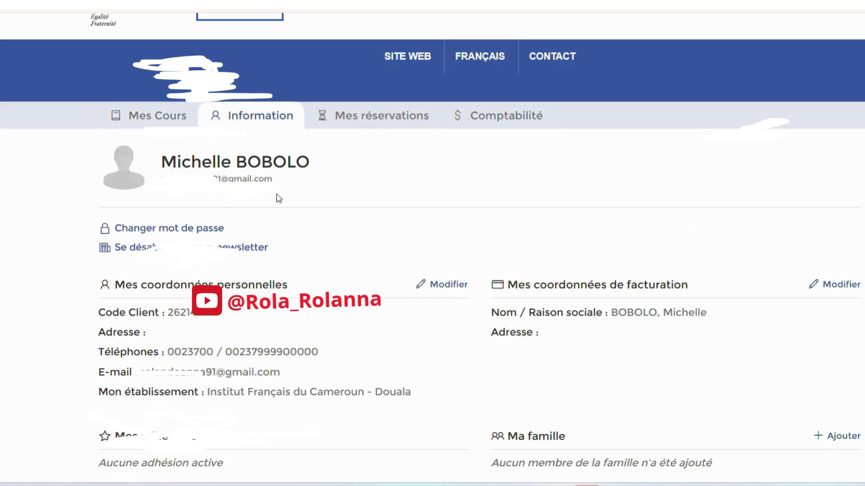
scroll(278, 174, "down", 7)
scroll(244, 259, "up", 8)
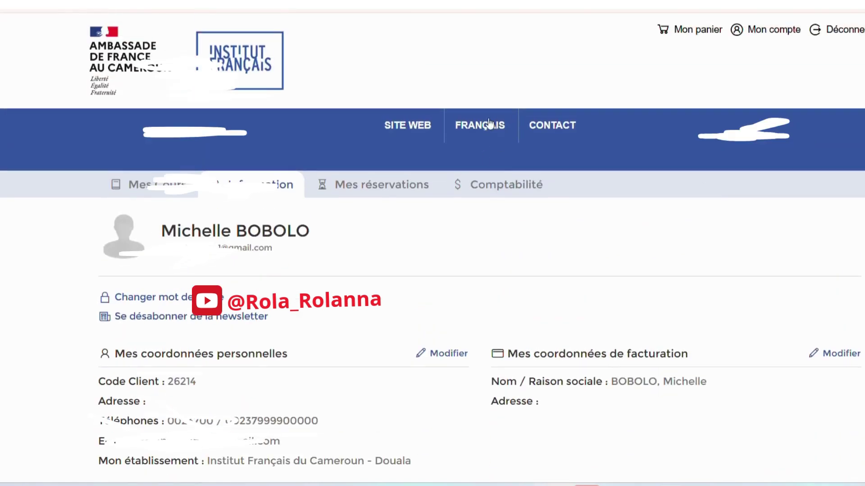
left_click(399, 186)
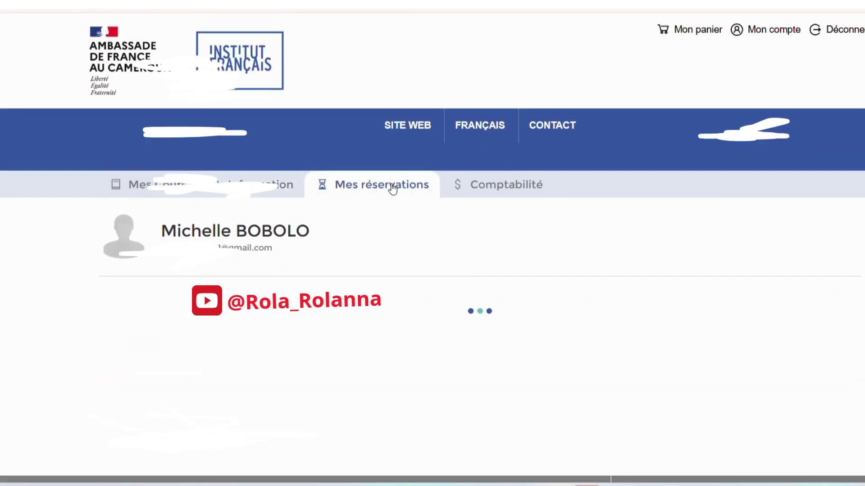
left_click(506, 185)
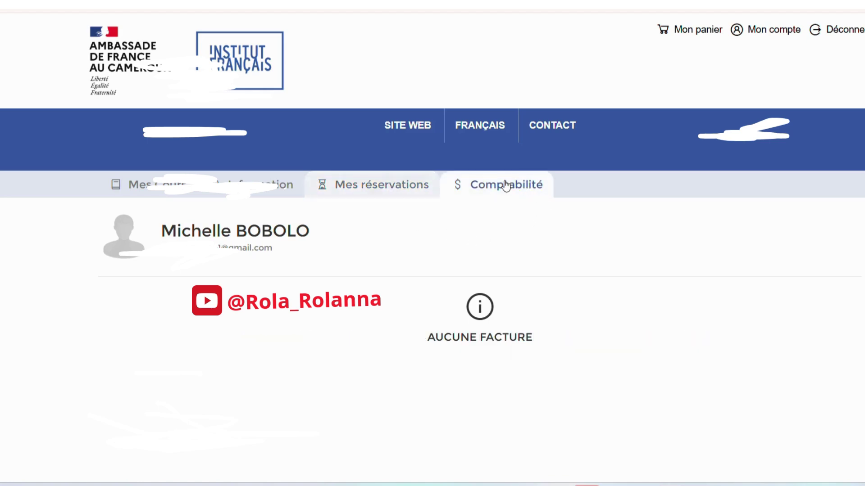
left_click(148, 195)
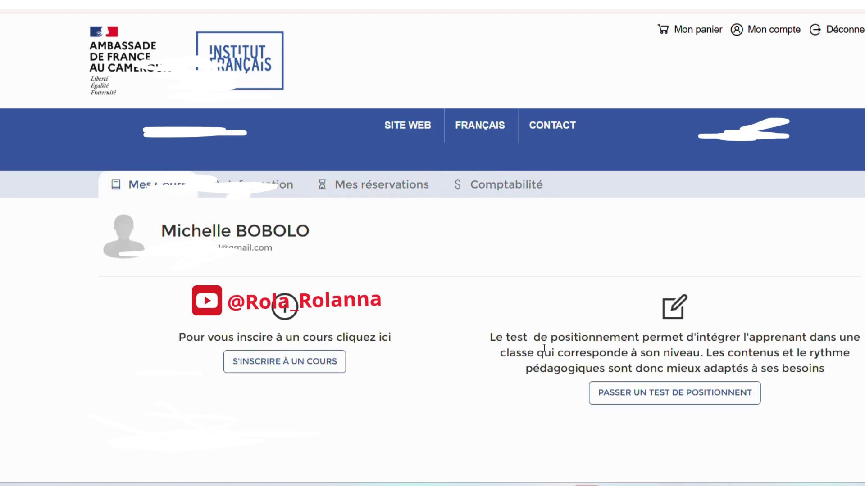
scroll(712, 409, "down", 2)
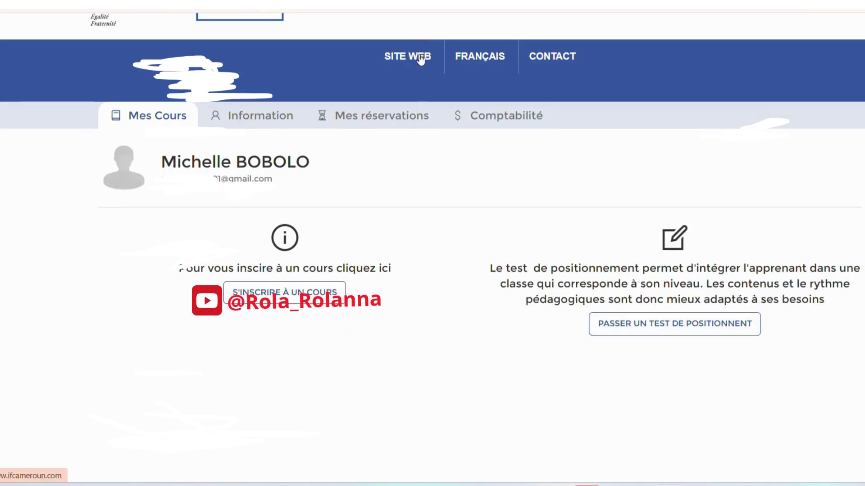
scroll(378, 122, "up", 2)
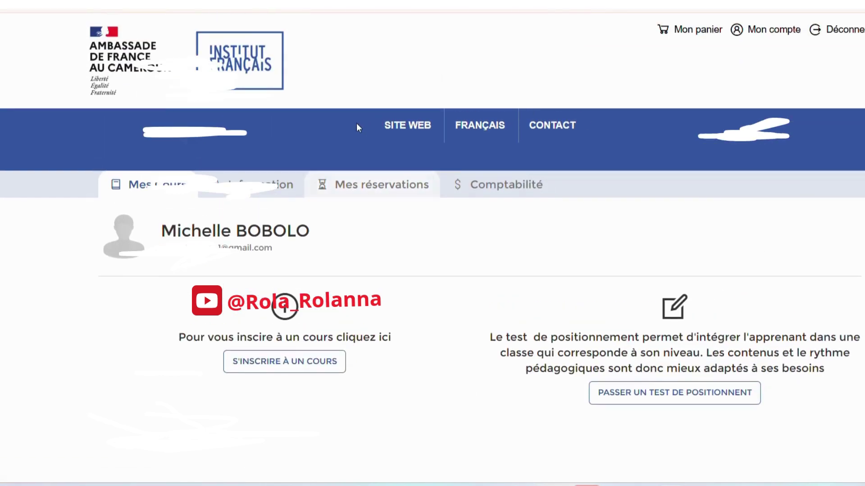
- On the public website, open COURS DE LANGUE > Examens & Tests and view the TCF card details
left_click(405, 127)
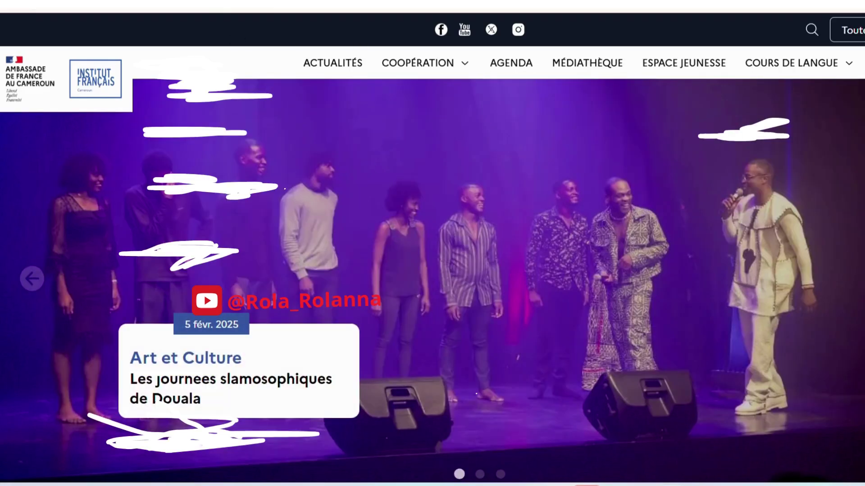
left_click(841, 63)
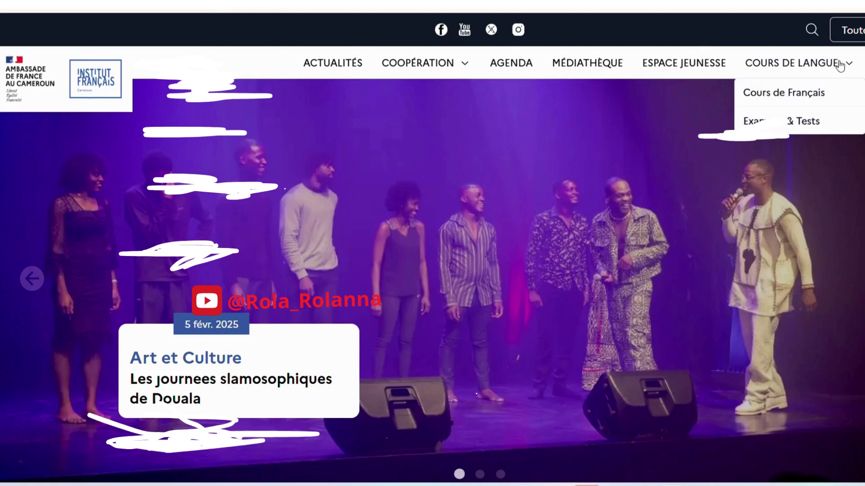
left_click(783, 121)
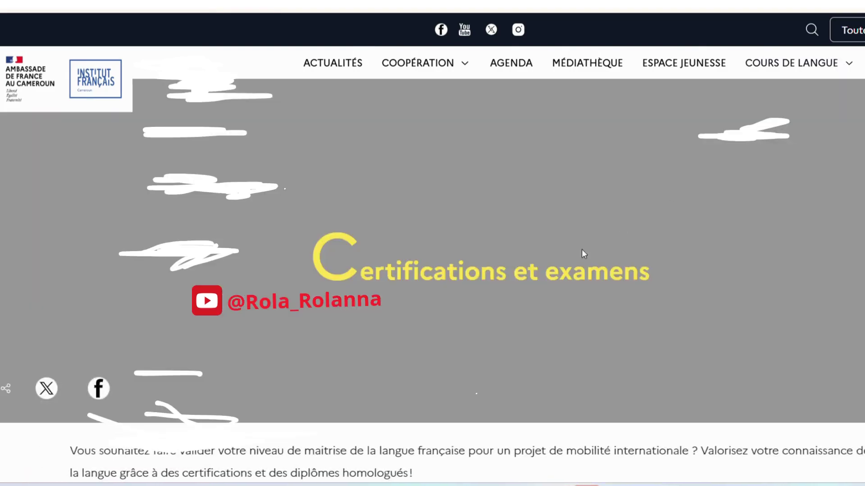
scroll(581, 253, "down", 5)
scroll(578, 269, "down", 1)
left_click(823, 279)
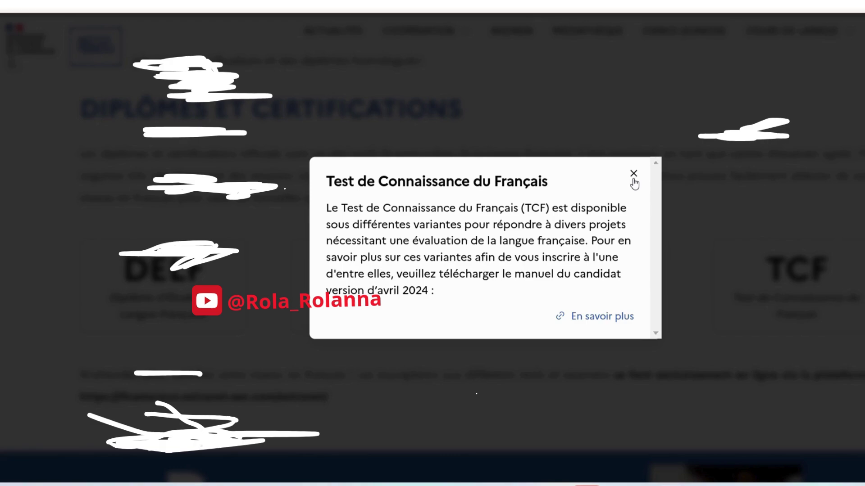
- Close the TCF details popup and scroll to the text below the exam cards
left_click(634, 174)
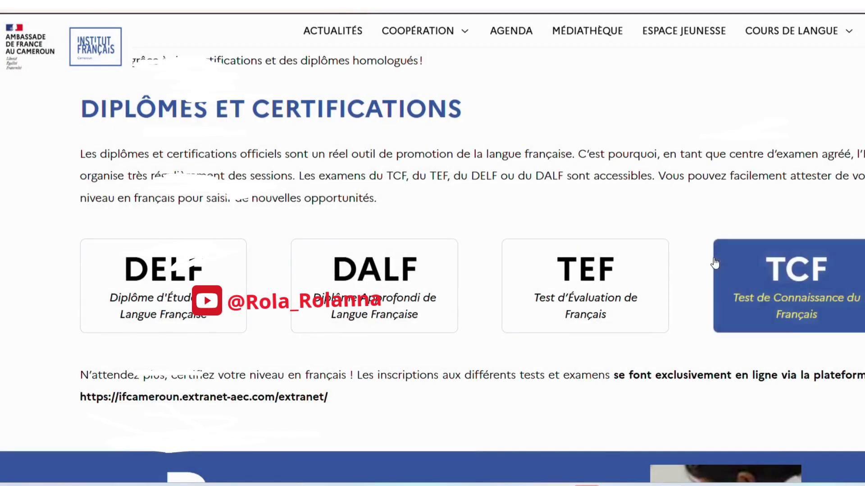
scroll(262, 396, "down", 3)
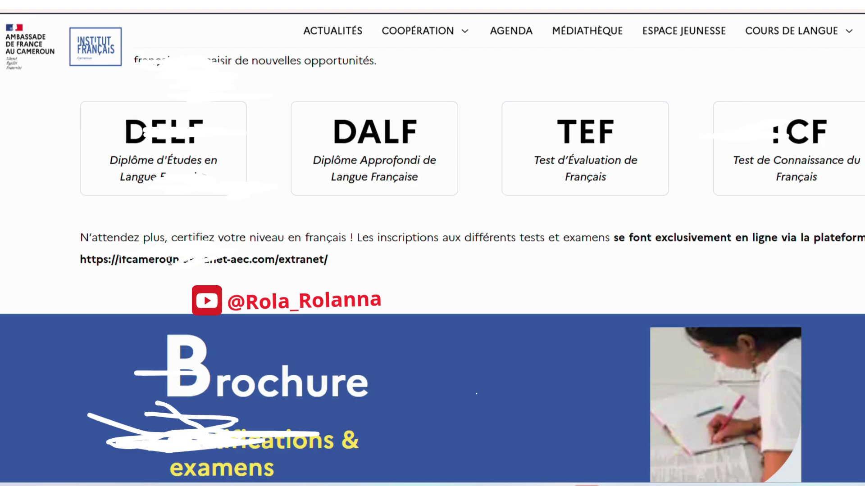
scroll(170, 260, "up", 7)
scroll(244, 311, "down", 4)
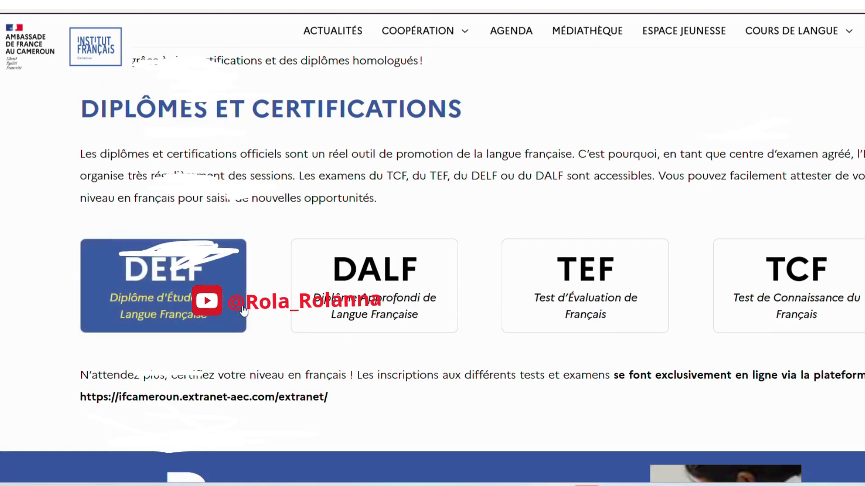
- Select the extranet URL in the paragraph and copy it
triple_click(331, 397)
left_click(340, 399)
left_click_drag(340, 399, 80, 395)
right_click(126, 401)
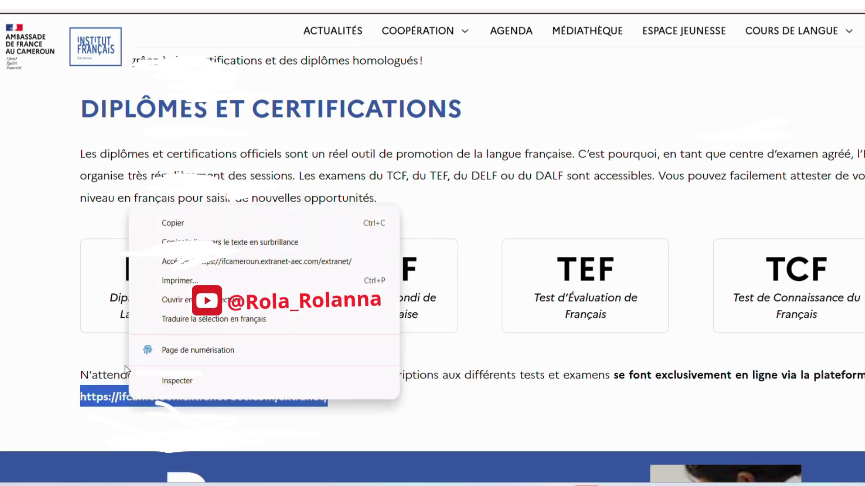
left_click(146, 221)
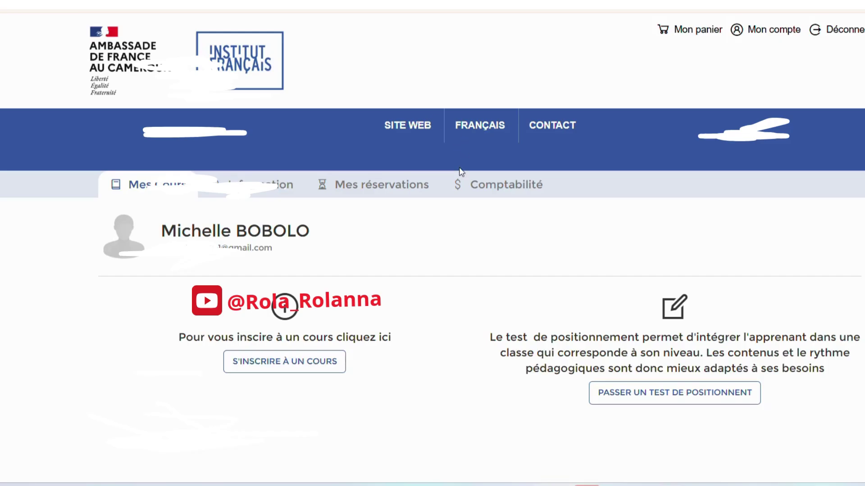
scroll(462, 173, "down", 5)
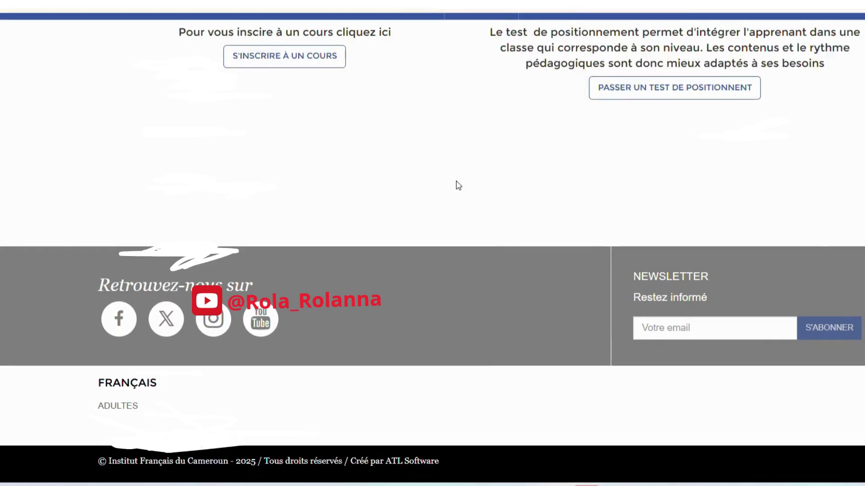
scroll(458, 185, "up", 6)
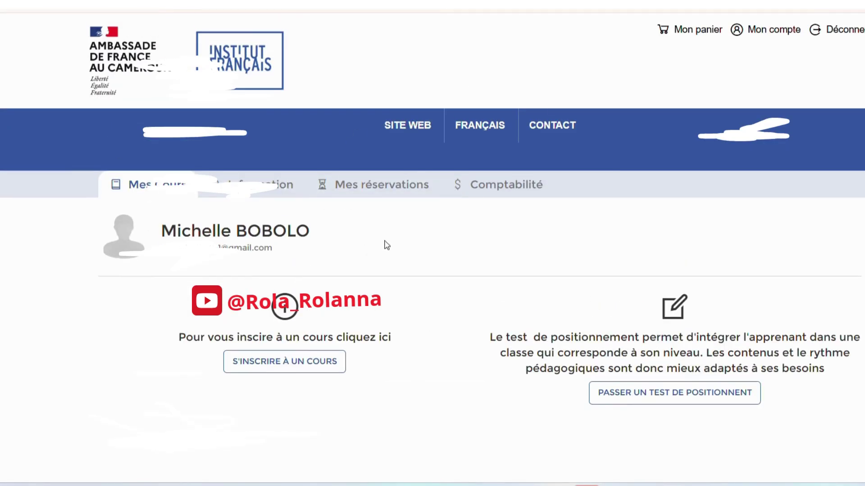
scroll(338, 350, "down", 4)
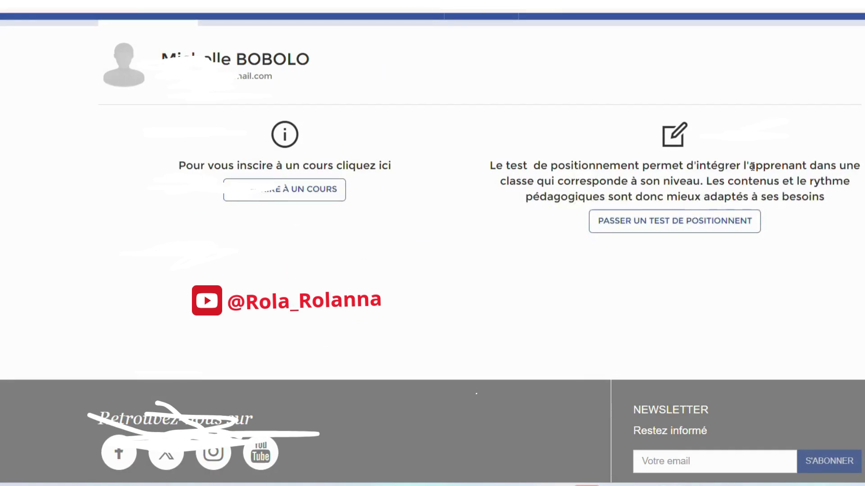
scroll(707, 181, "up", 4)
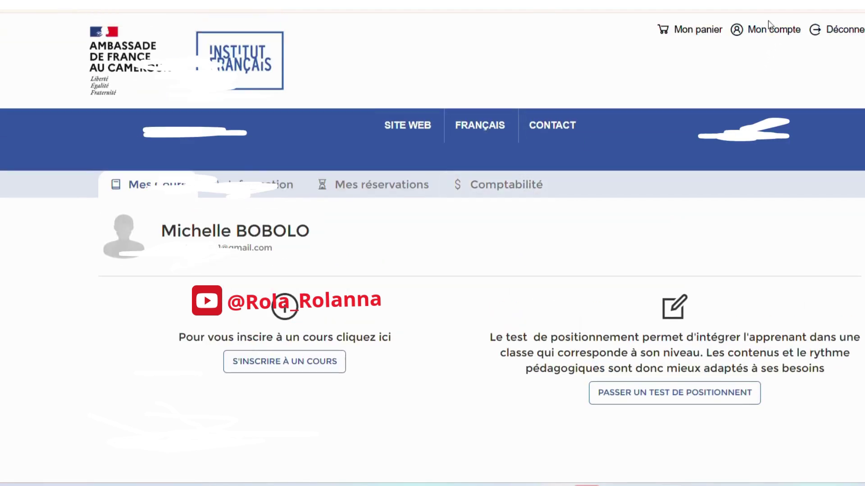
- Log out of the extranet account with Déconnexion
left_click(840, 36)
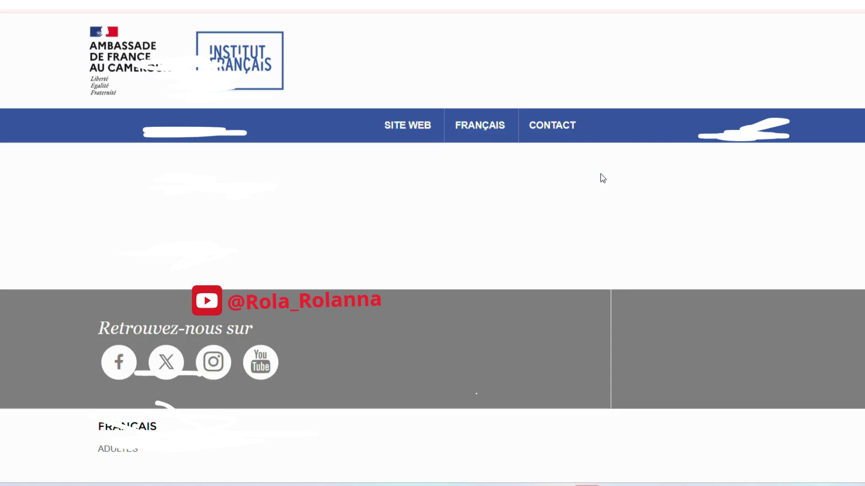
scroll(602, 179, "down", 5)
scroll(603, 178, "up", 3)
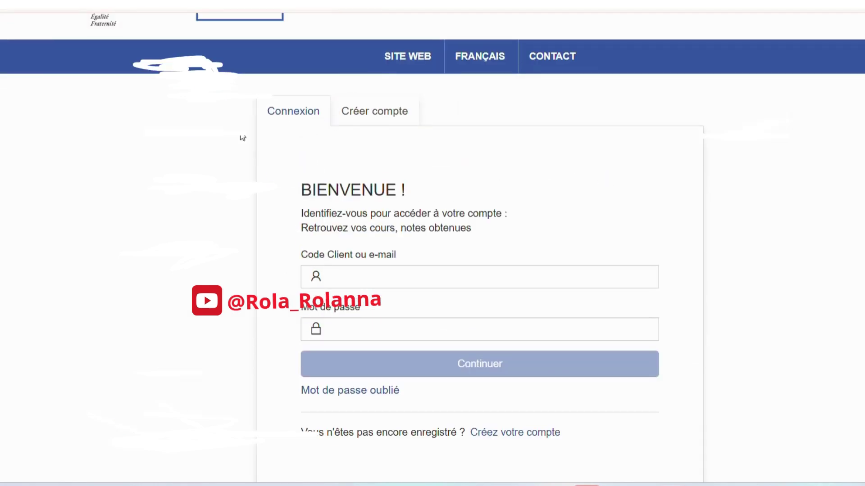
- Glance at the Créer compte tab, then return to Connexion and select the Code Client and Mot de passe fields
left_click(403, 122)
left_click(307, 118)
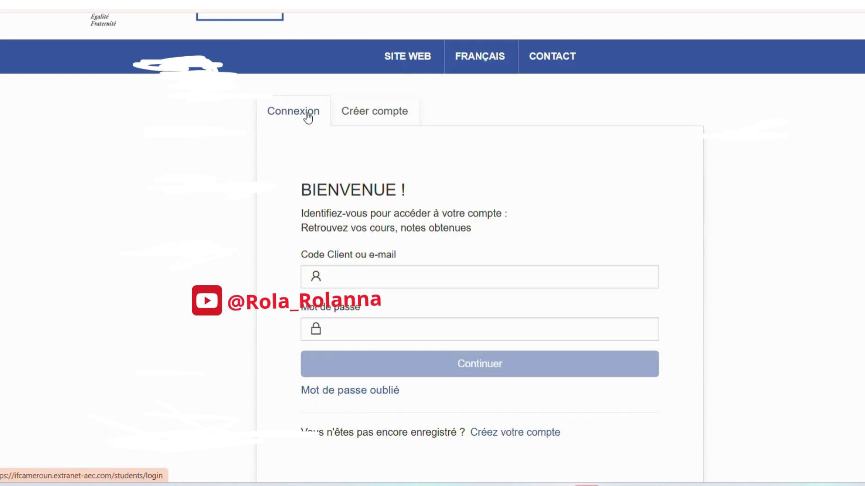
left_click(359, 271)
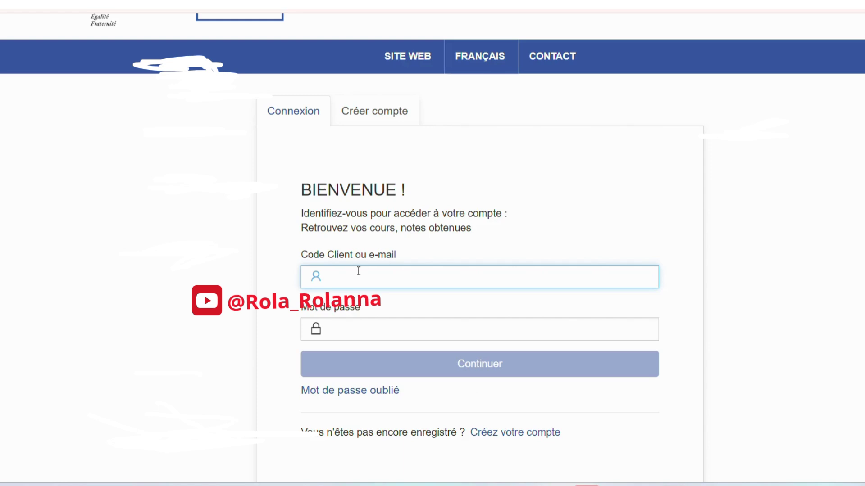
left_click(347, 324)
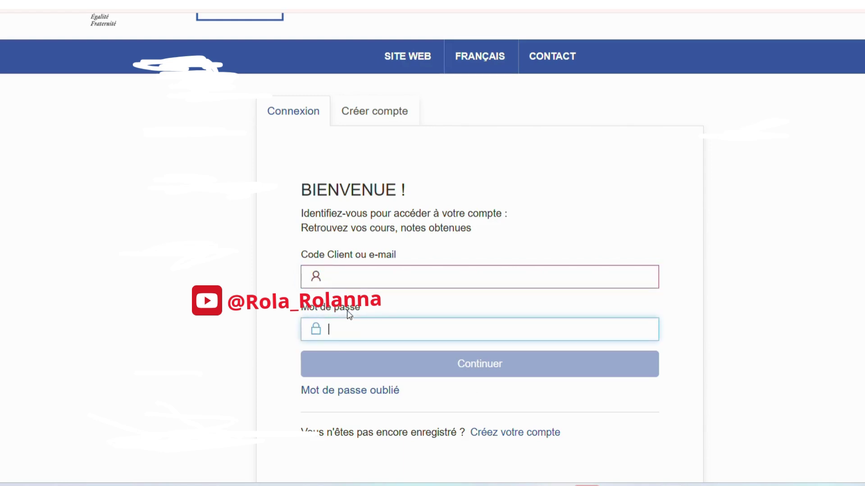
scroll(353, 270, "down", 4)
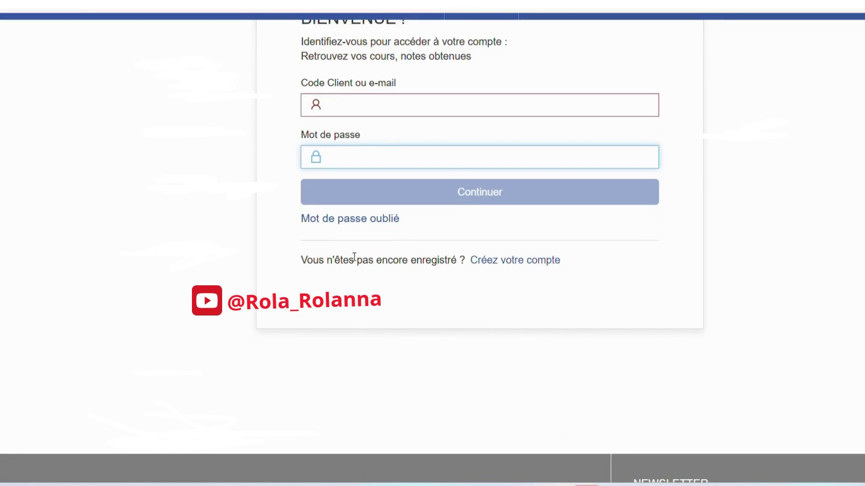
scroll(401, 225, "up", 5)
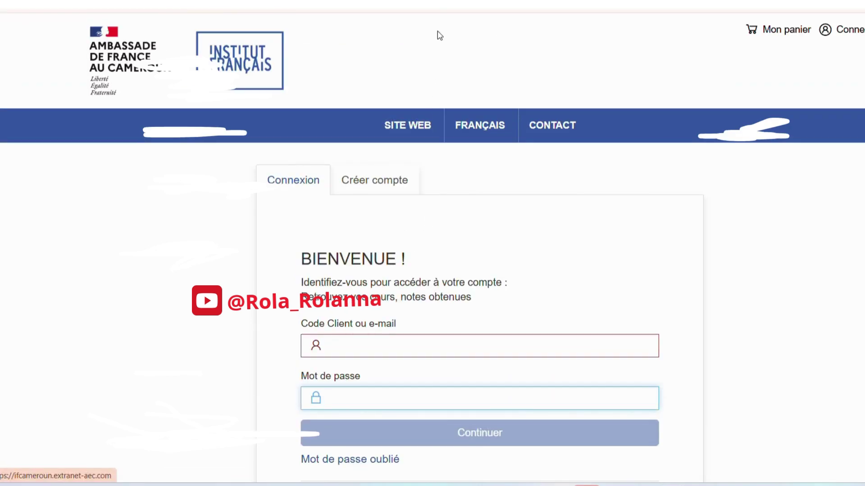